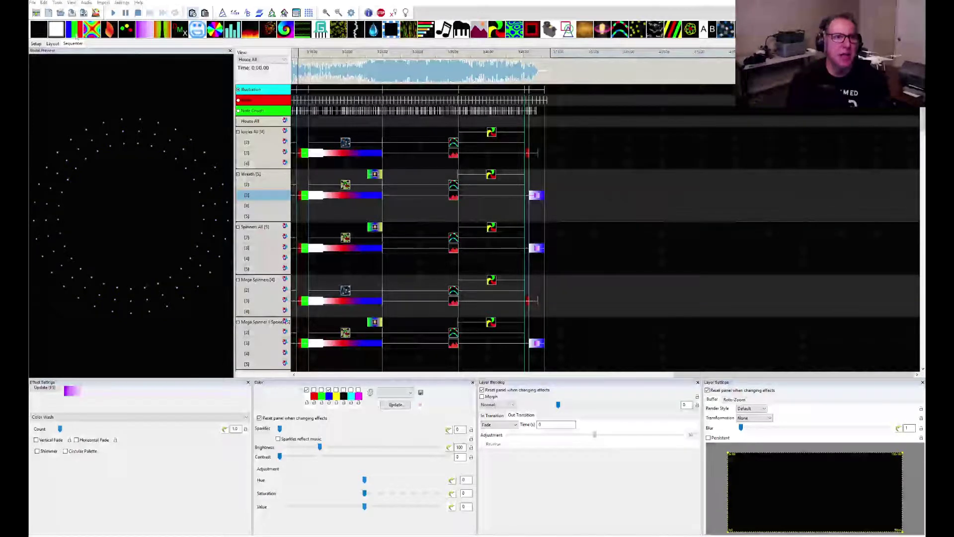
View the xLights version and licence information from the Help menu, then dismiss it
left_click(139, 3)
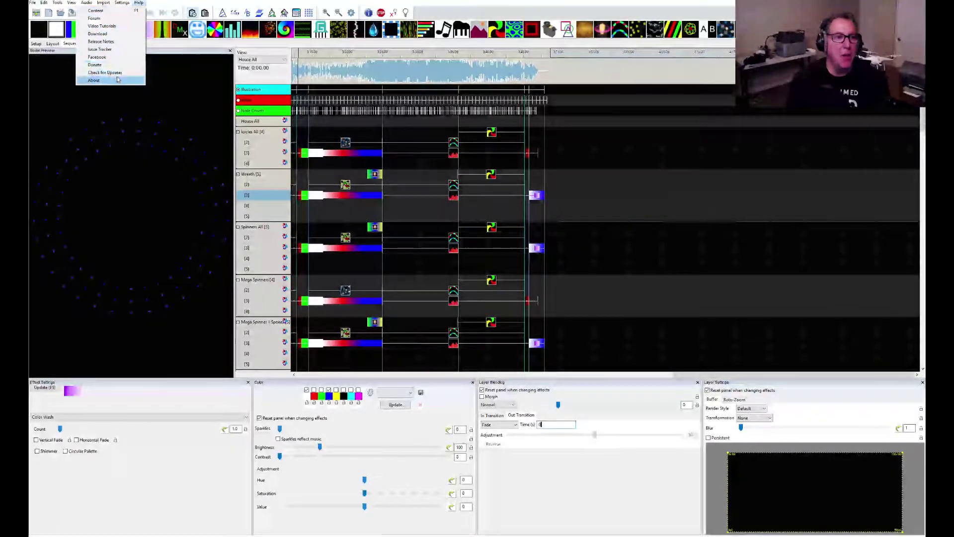
left_click(95, 80)
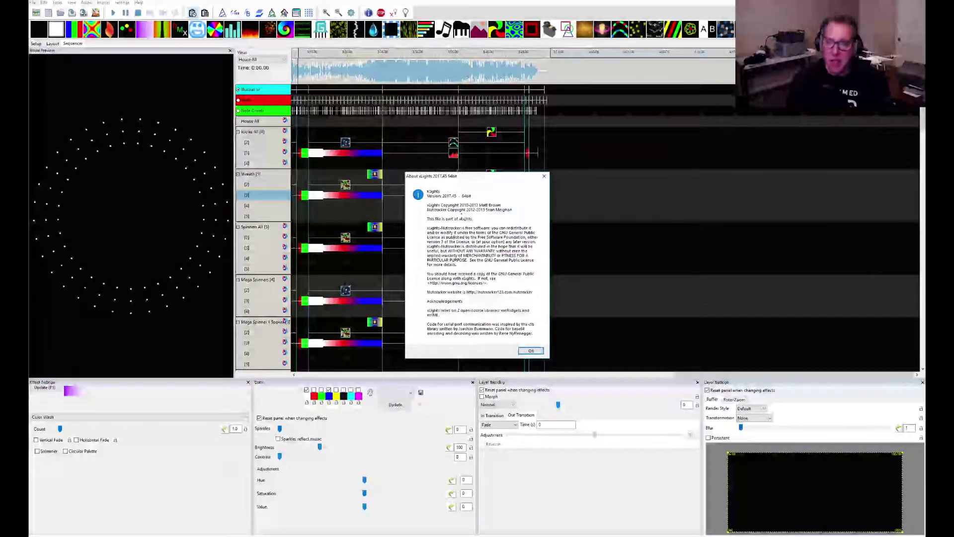
left_click(543, 177)
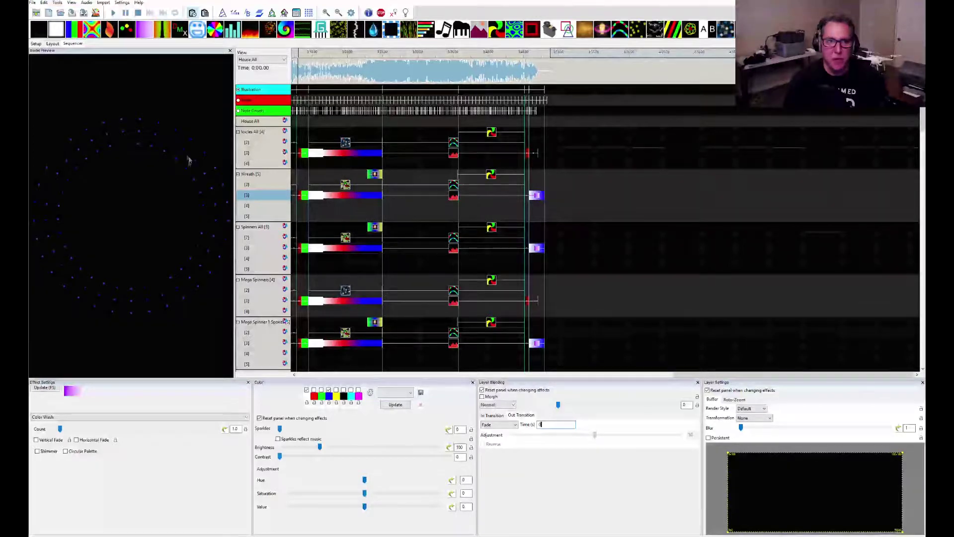
Play the last seconds of the song from around 3:46
left_click(530, 56)
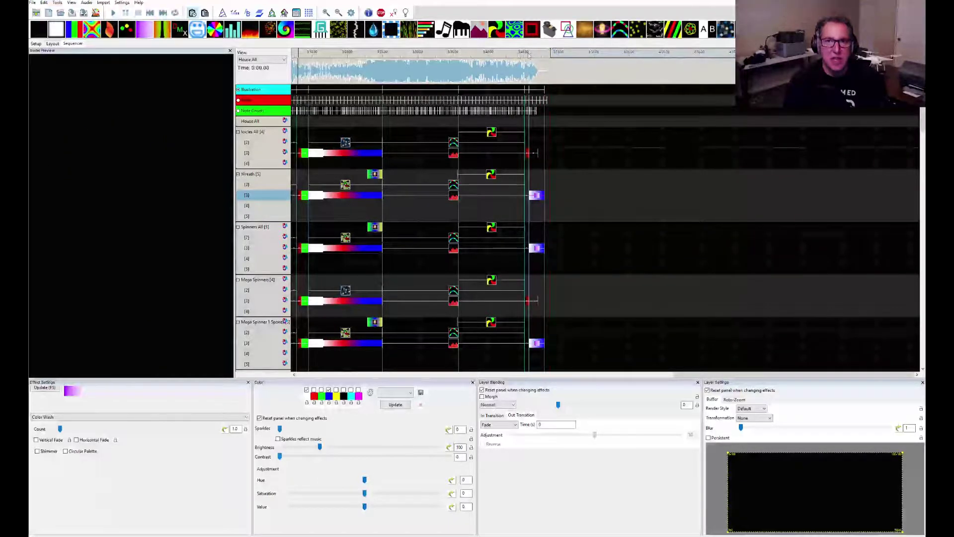
left_click(530, 57)
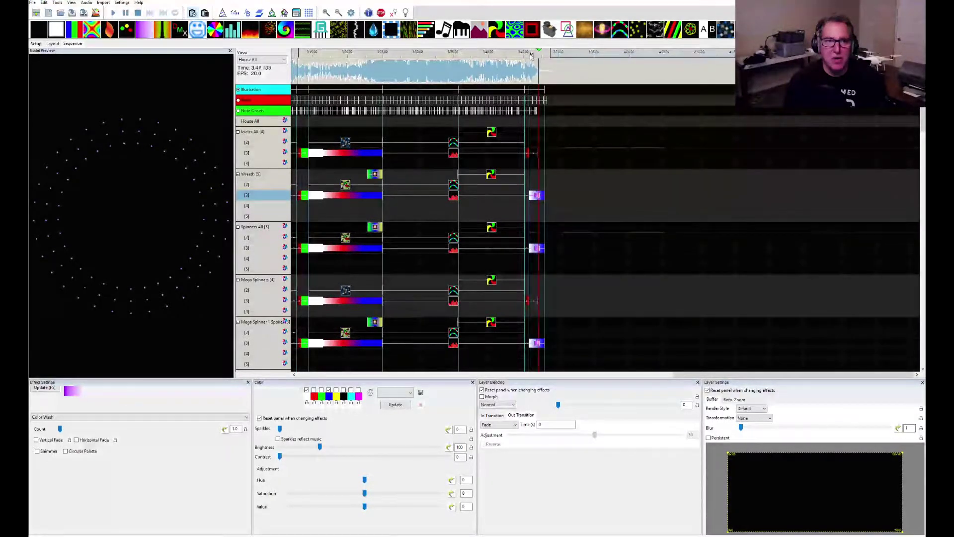
left_click(532, 55)
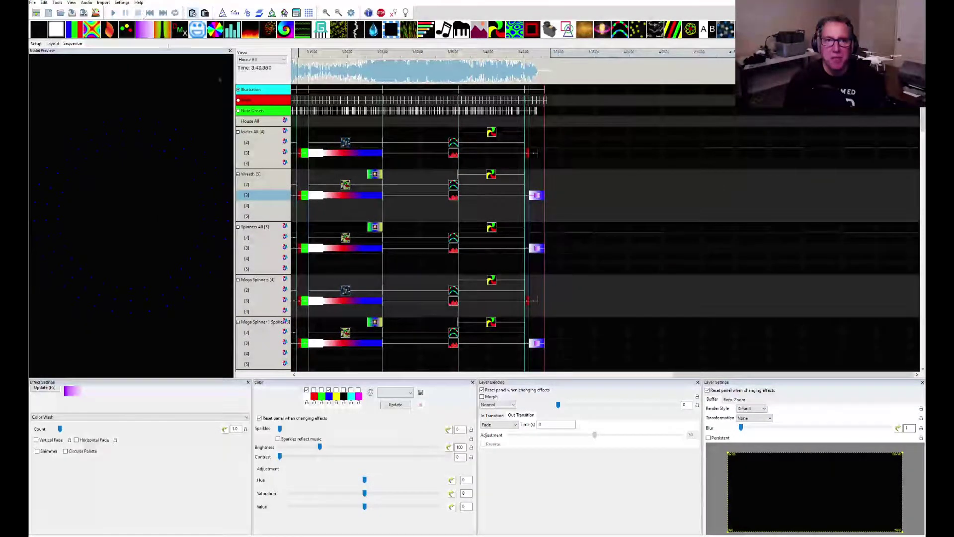
Give the Wreath row's purple end effect a 2-second Fade out transition
left_click(537, 195)
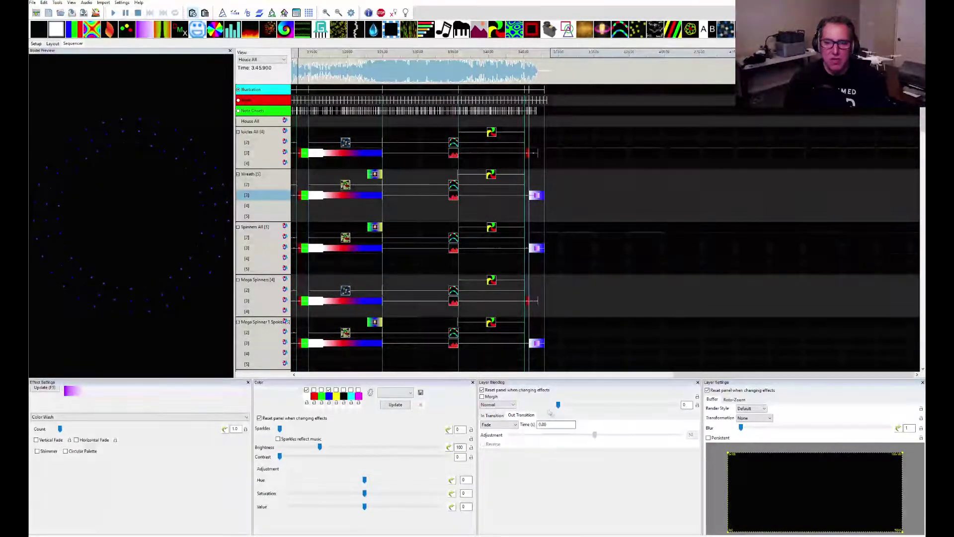
left_click(549, 424)
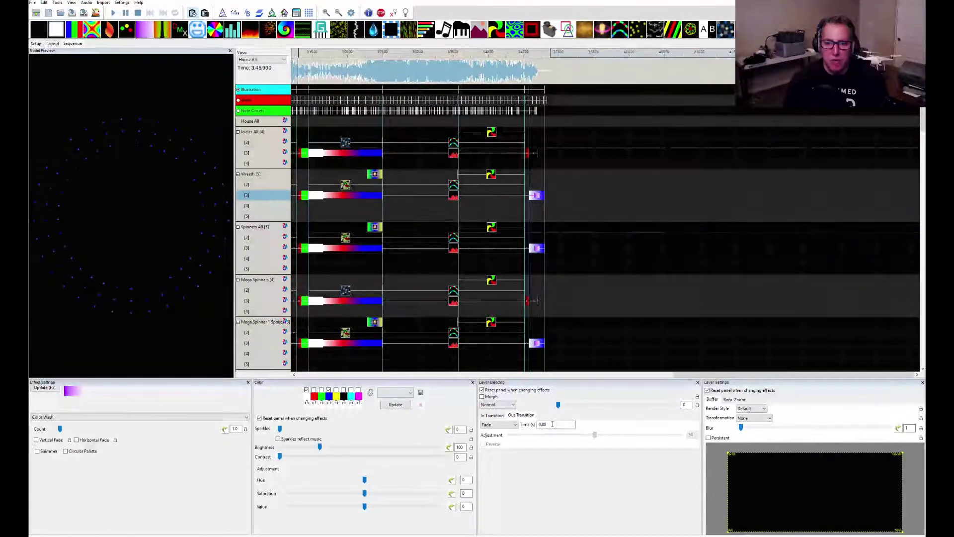
type("3")
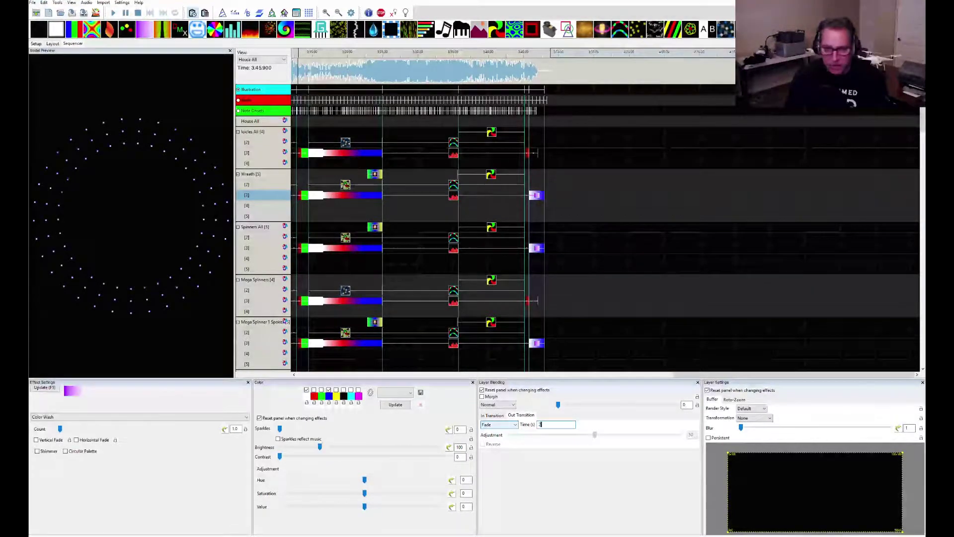
Replay the ending from around 3:45 to check the new fade, then stop playback
left_click(526, 55)
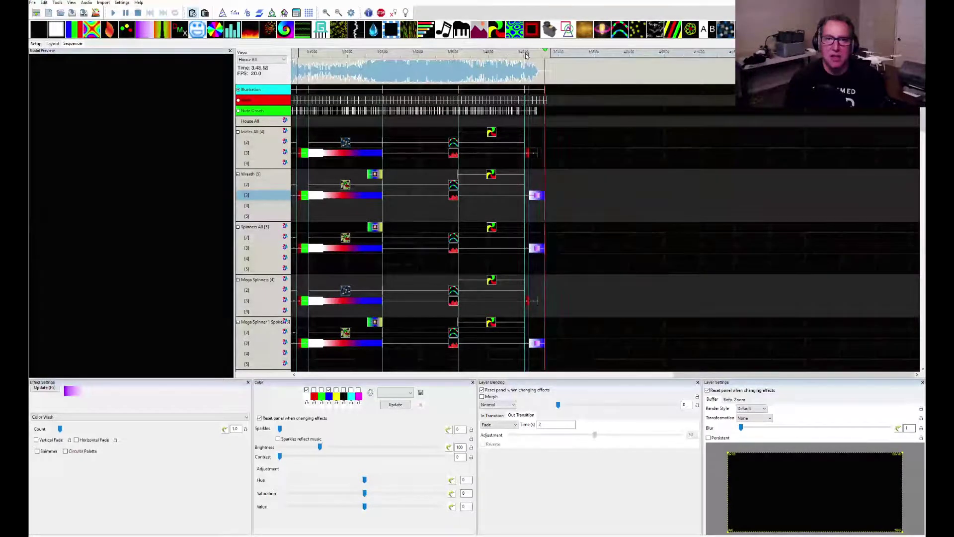
left_click(526, 56)
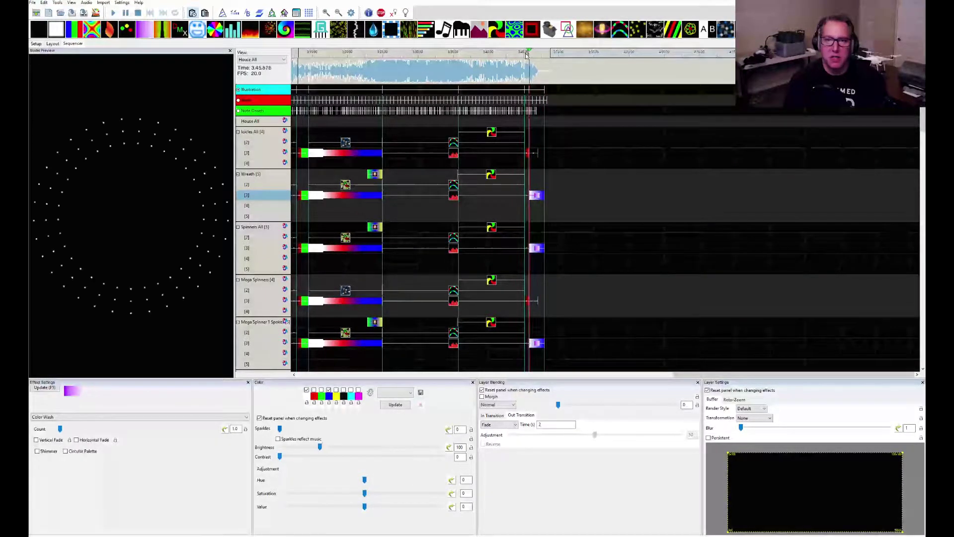
left_click(138, 13)
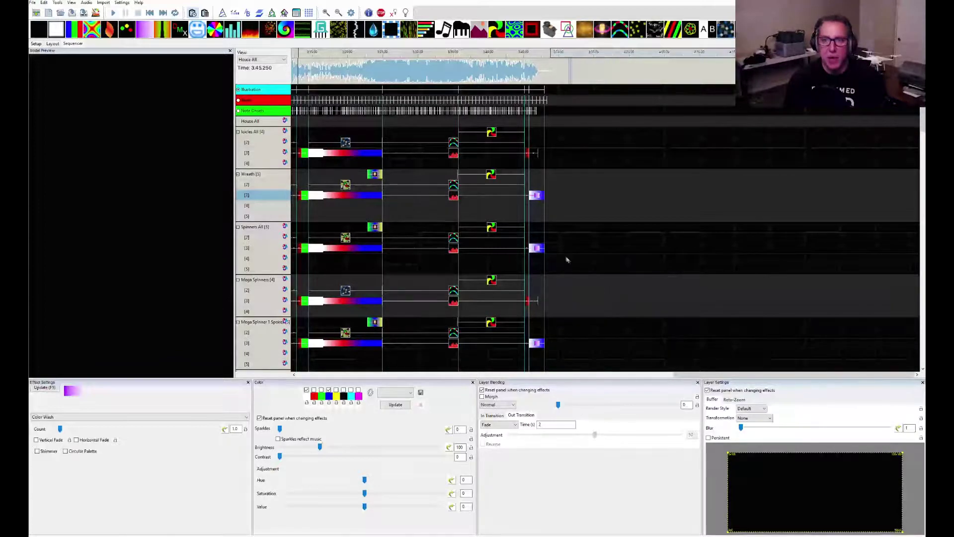
Inspect the settings of the Fireworks All effect and a Color Wash effect
scroll(567, 259, "down", 8)
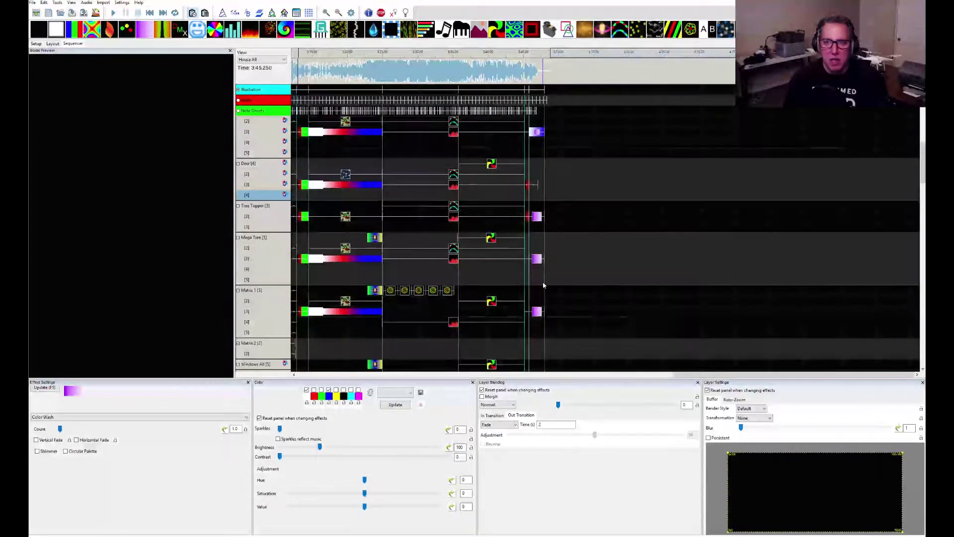
scroll(544, 293, "down", 10)
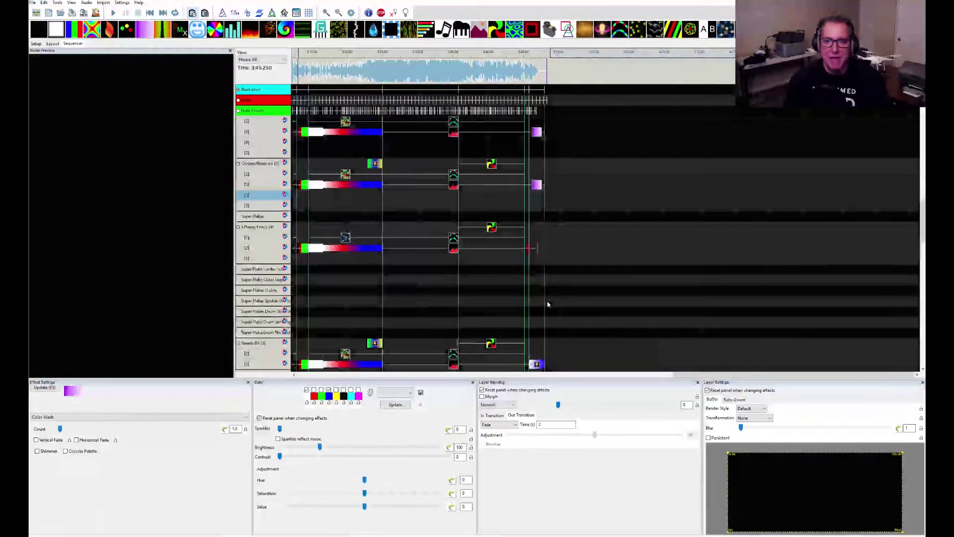
scroll(547, 304, "down", 6)
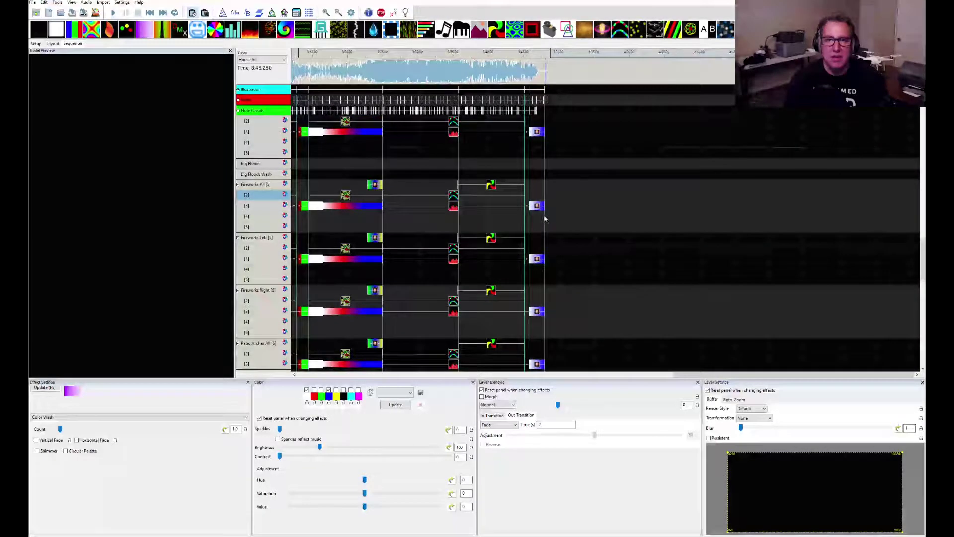
left_click(537, 206)
scroll(557, 229, "up", 3)
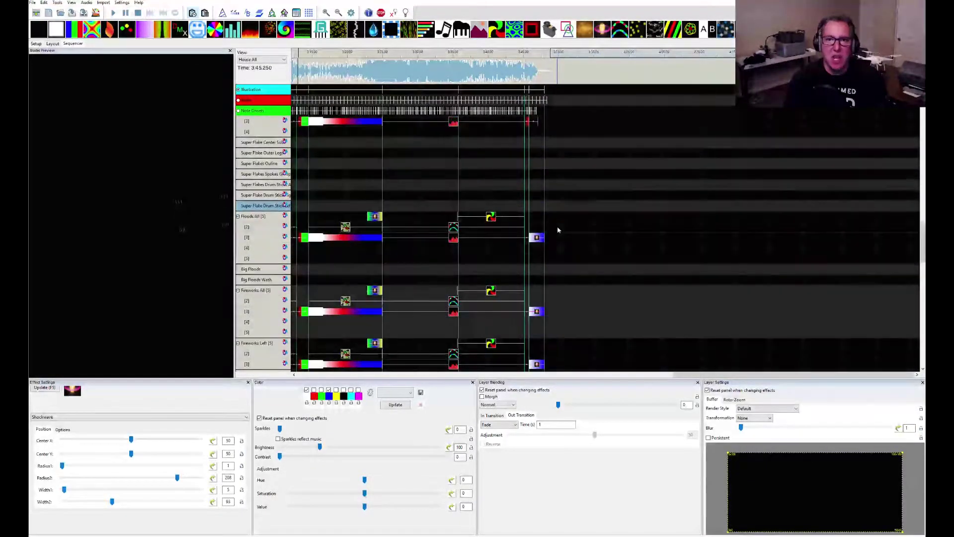
scroll(558, 229, "up", 8)
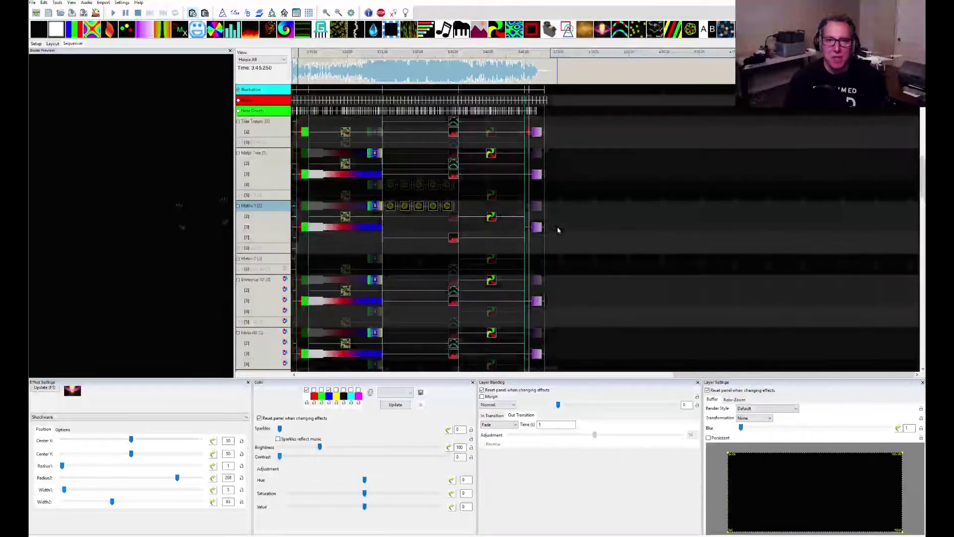
scroll(558, 229, "down", 8)
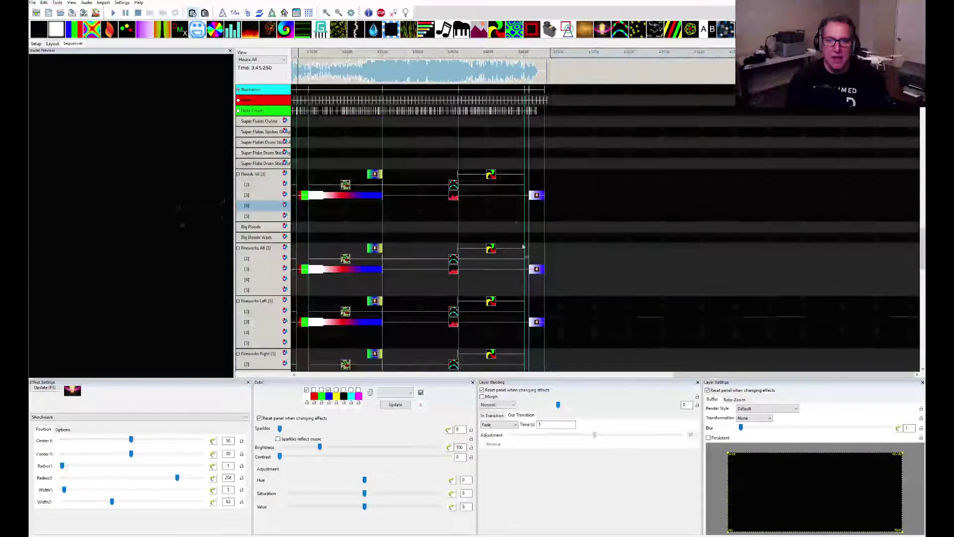
scroll(554, 214, "up", 3)
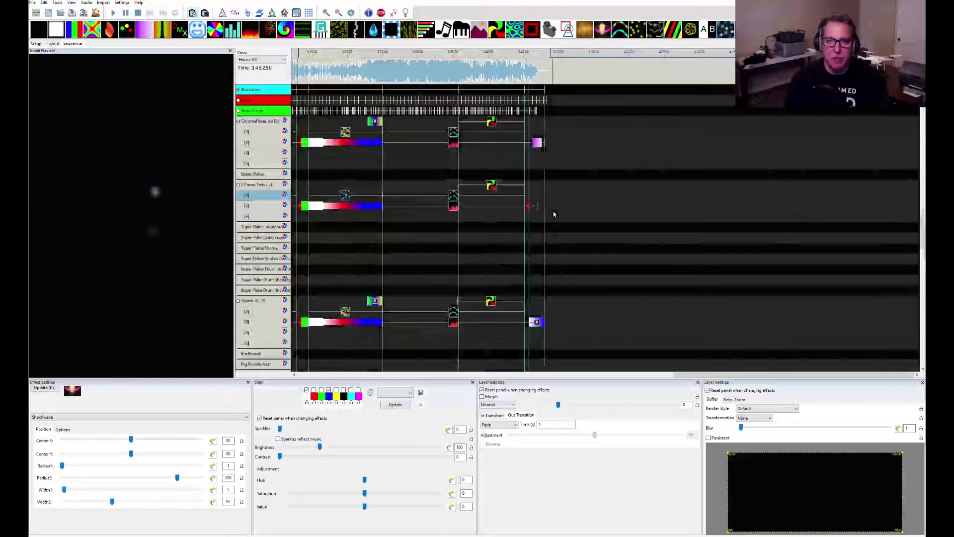
scroll(554, 214, "up", 5)
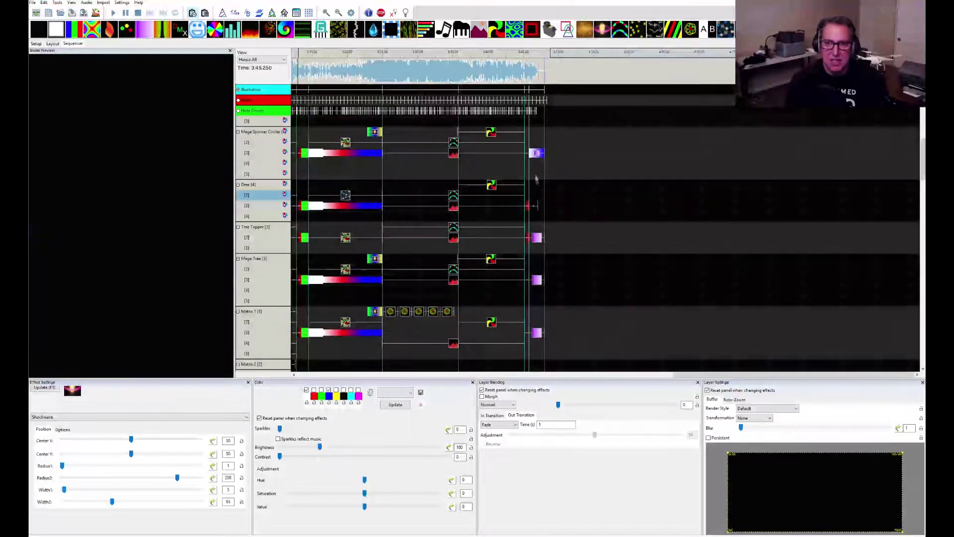
left_click(542, 188)
scroll(569, 188, "up", 2)
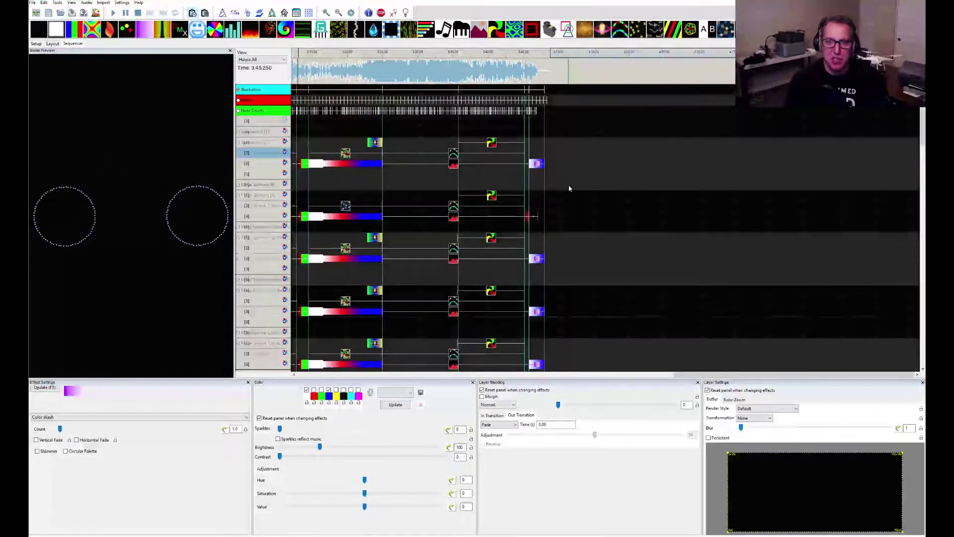
scroll(570, 188, "up", 3)
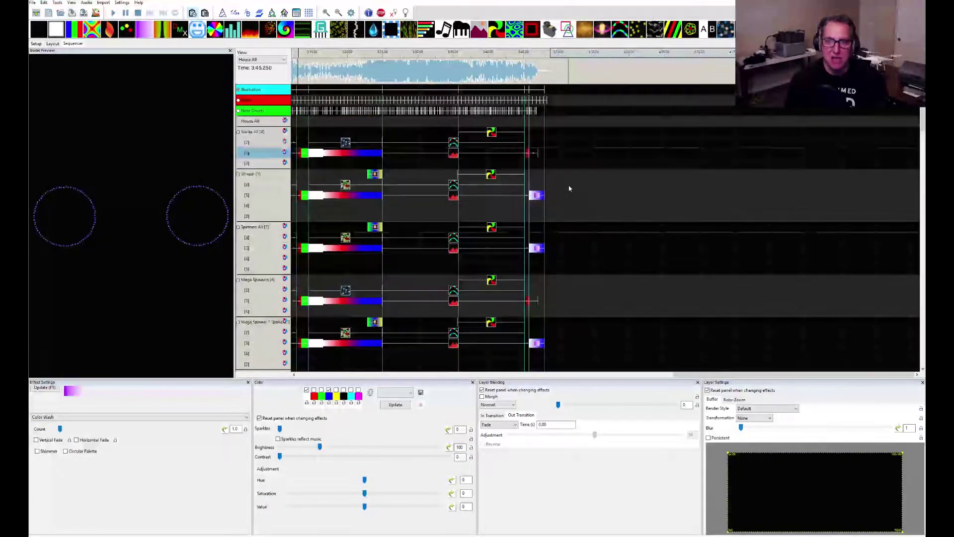
Compare the Wreath, Spinners All and Mega Spinner 1 Spokes closing effects' Out Transition times
left_click(537, 198)
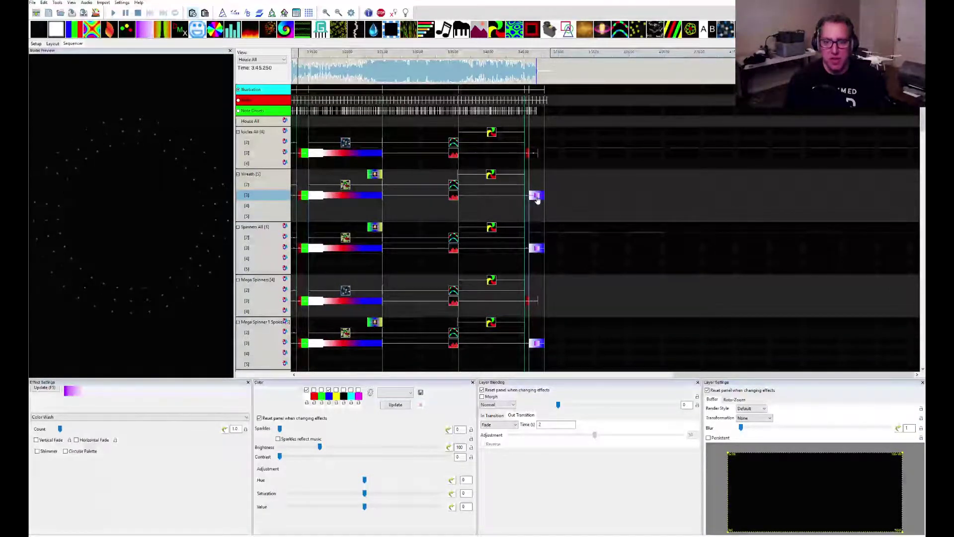
left_click(537, 248)
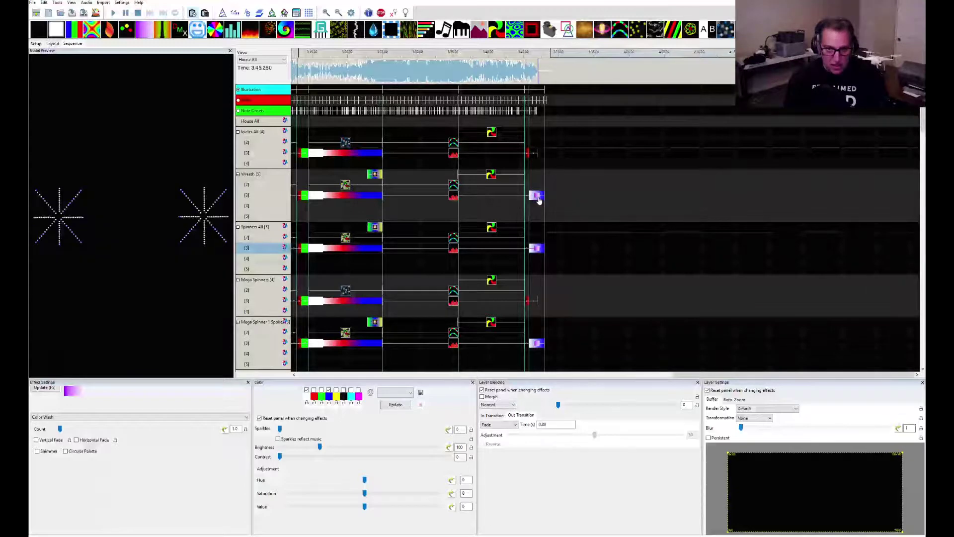
left_click(539, 195)
left_click(537, 248)
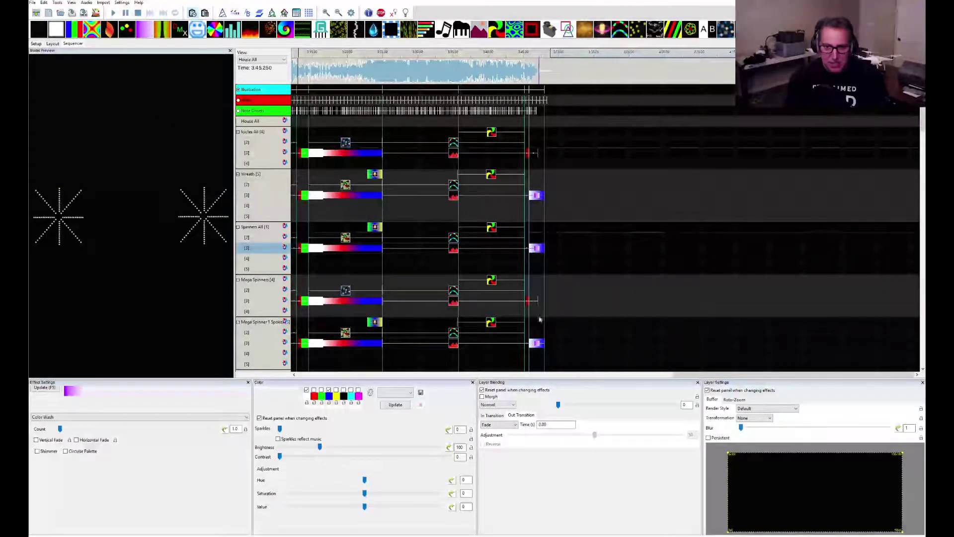
left_click(536, 347)
scroll(566, 340, "down", 5)
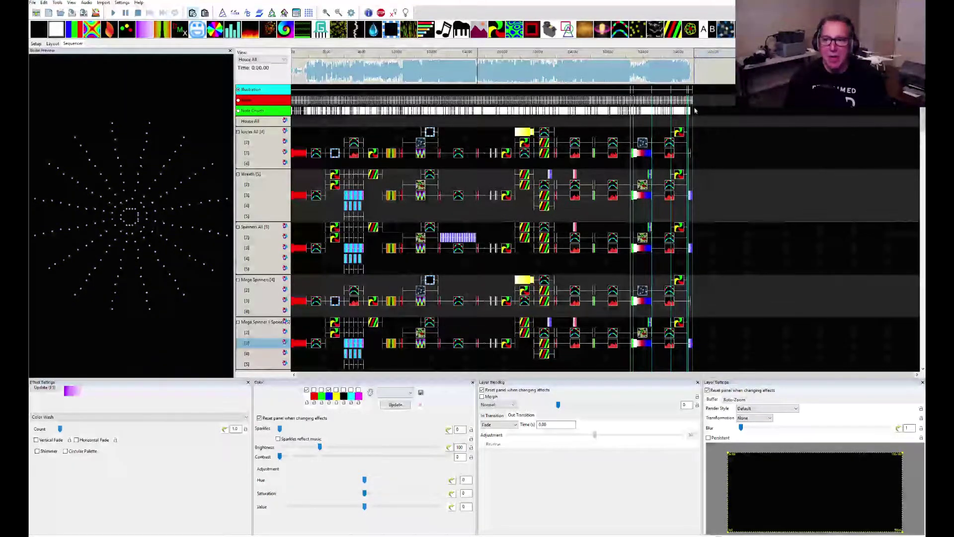
Untick the Illustration timing track and marquee-select every row's closing effect at the song's end
scroll(687, 79, "up", 2)
scroll(723, 74, "up", 2)
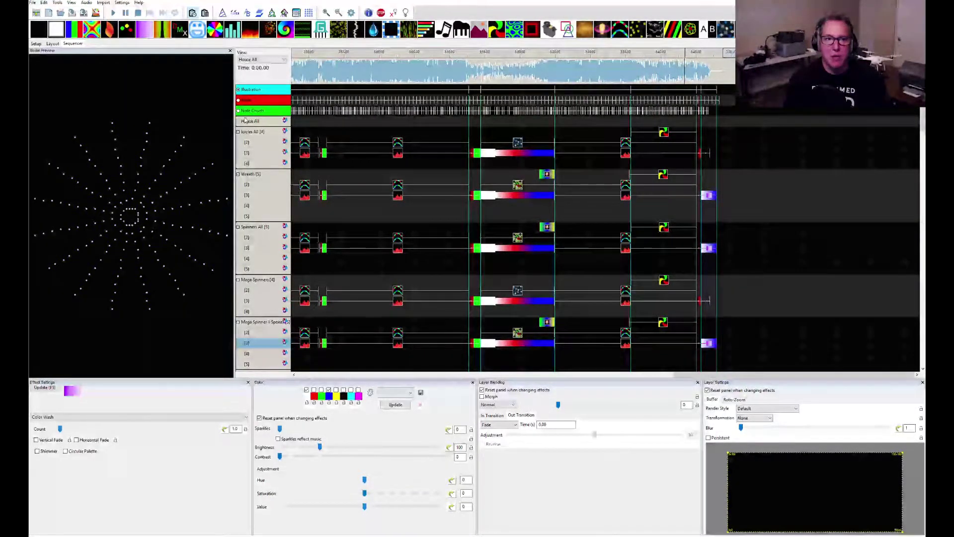
left_click(238, 89)
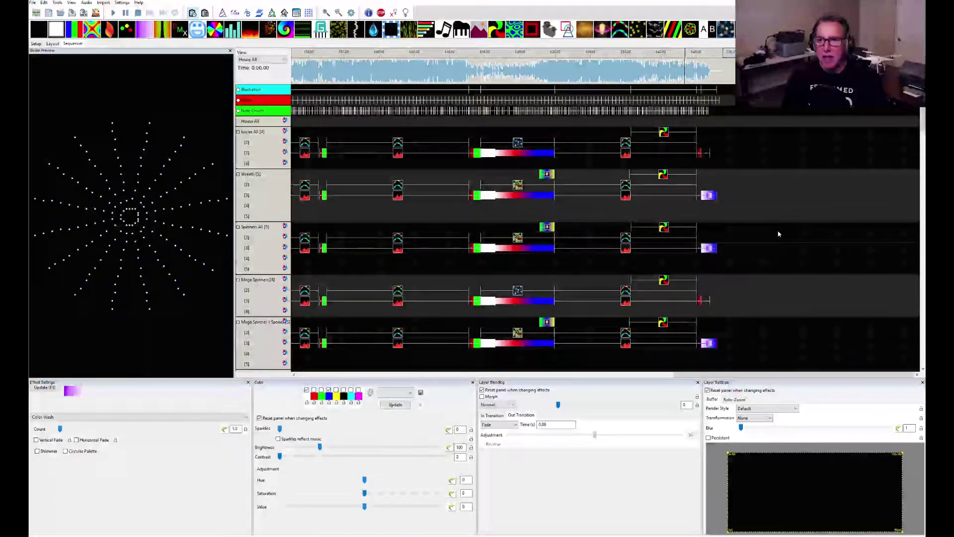
left_click_drag(717, 164, 726, 370)
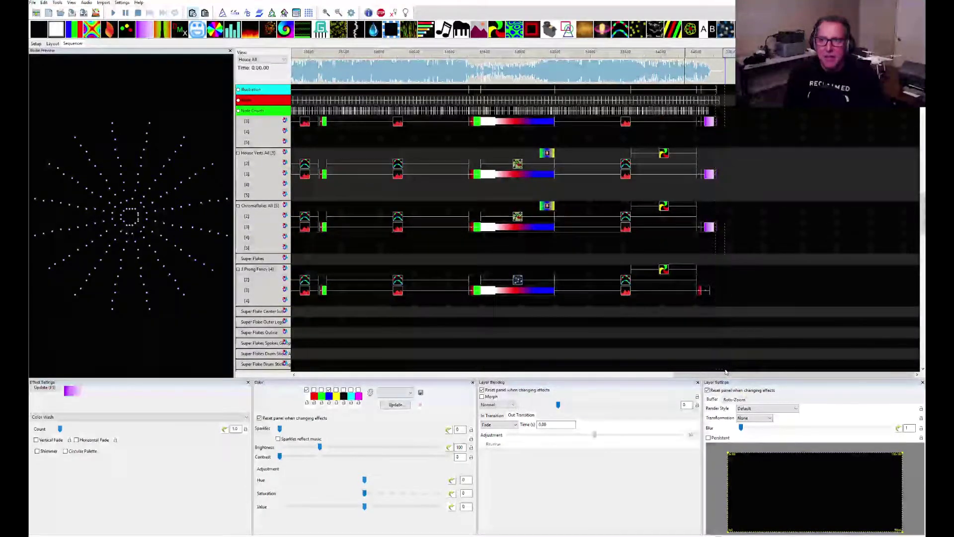
Bulk-set a 2-second Out Transition time on the selected closing effects and inspect one
double_click(557, 425)
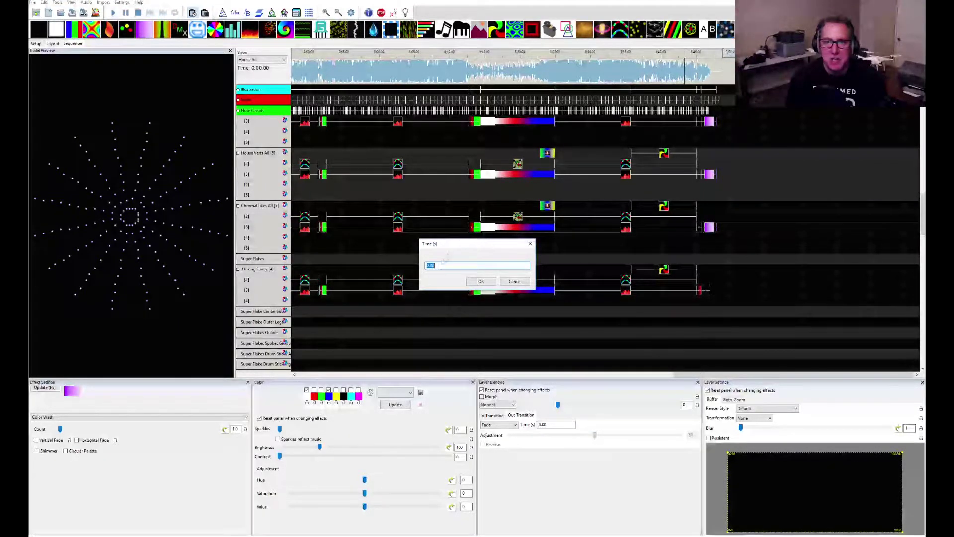
type("3")
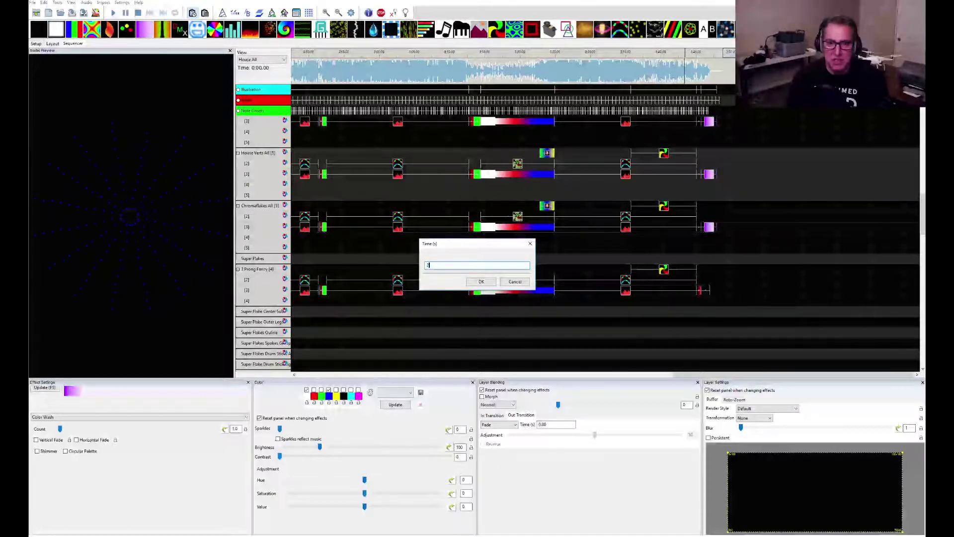
left_click(480, 282)
scroll(748, 245, "up", 5)
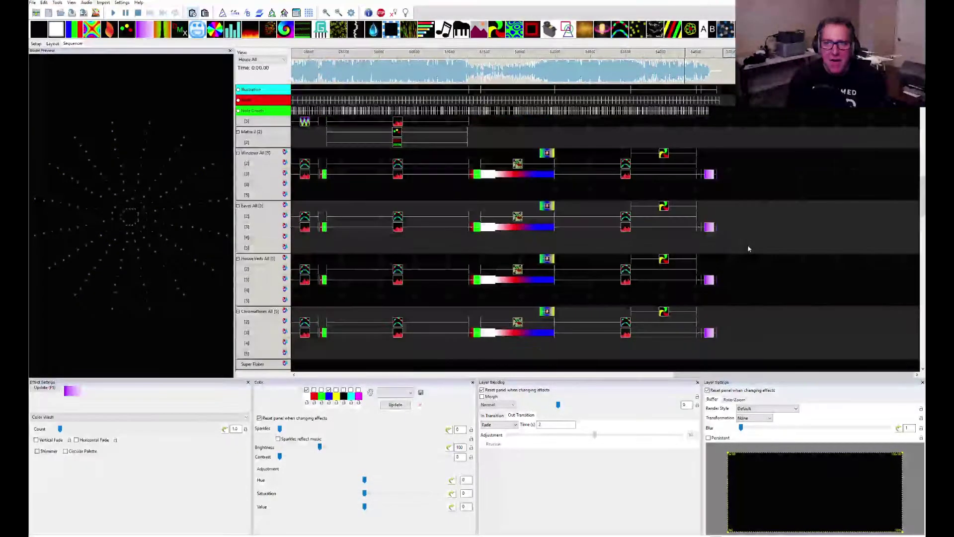
scroll(747, 244, "up", 5)
left_click(710, 132)
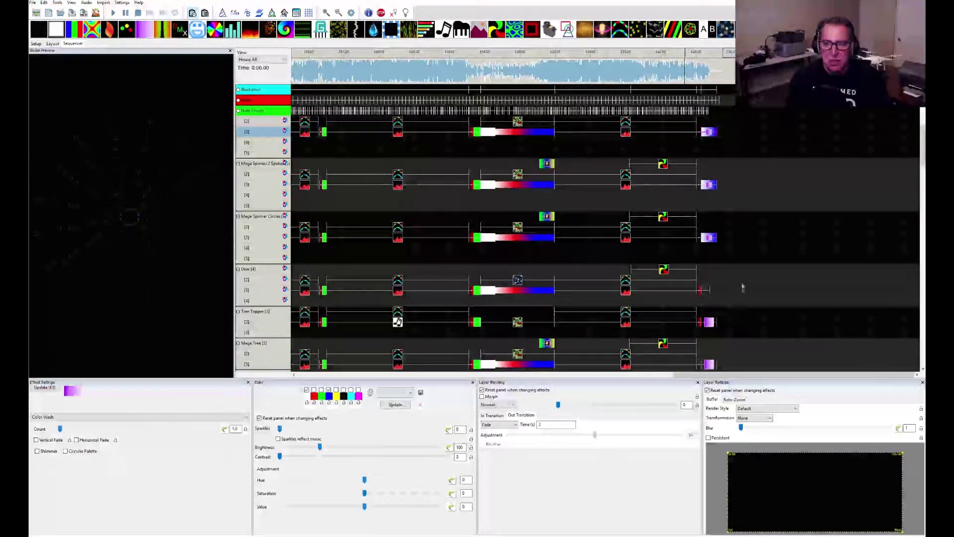
scroll(707, 221, "up", 3)
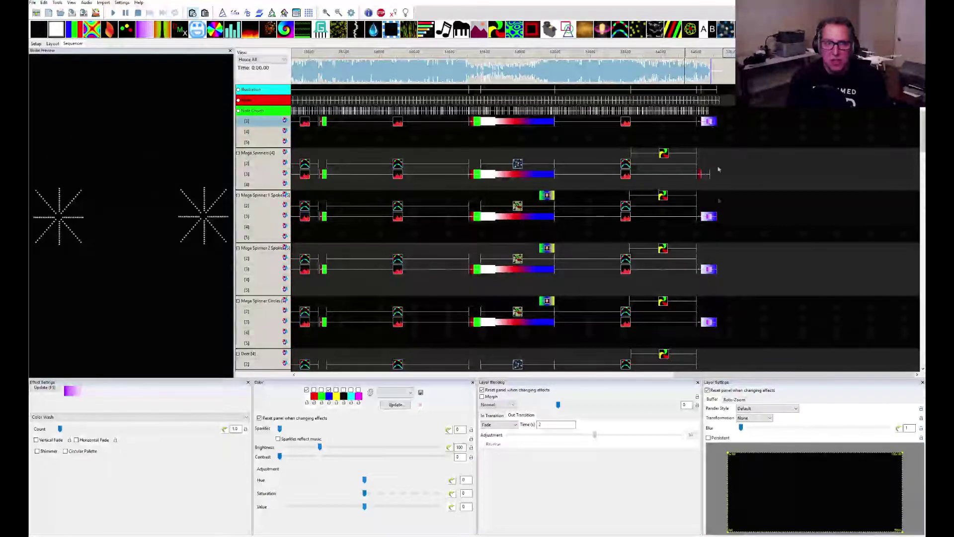
scroll(736, 267, "up", 3)
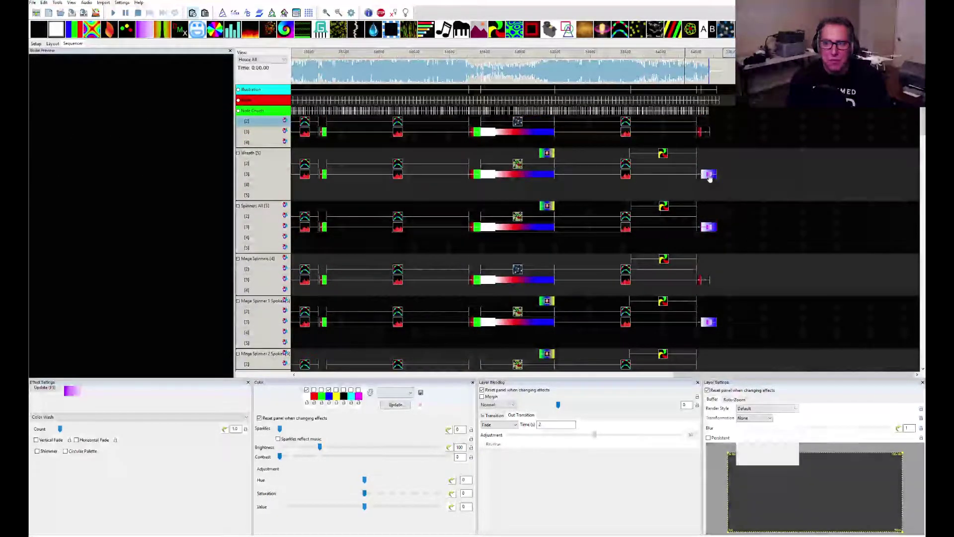
left_click(709, 175)
scroll(729, 271, "up", 1)
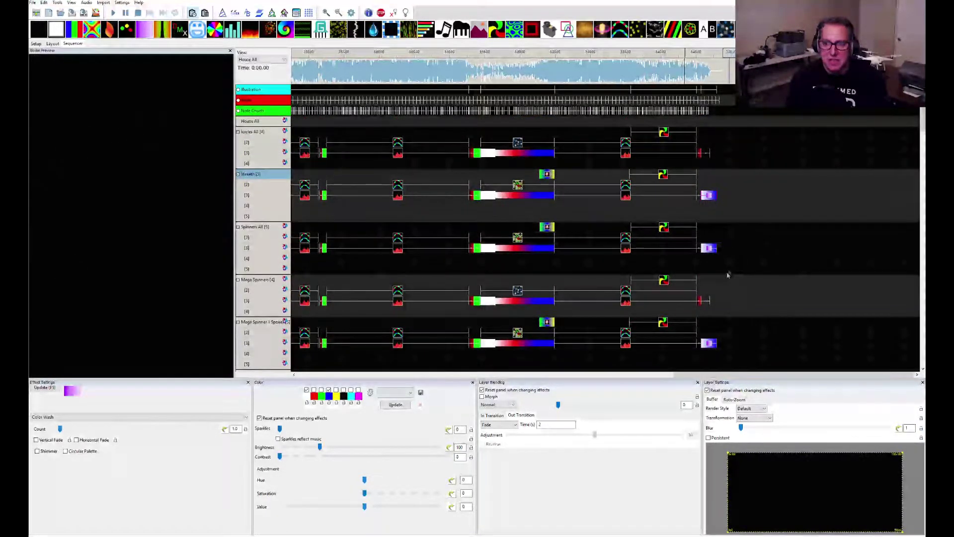
left_click(774, 342)
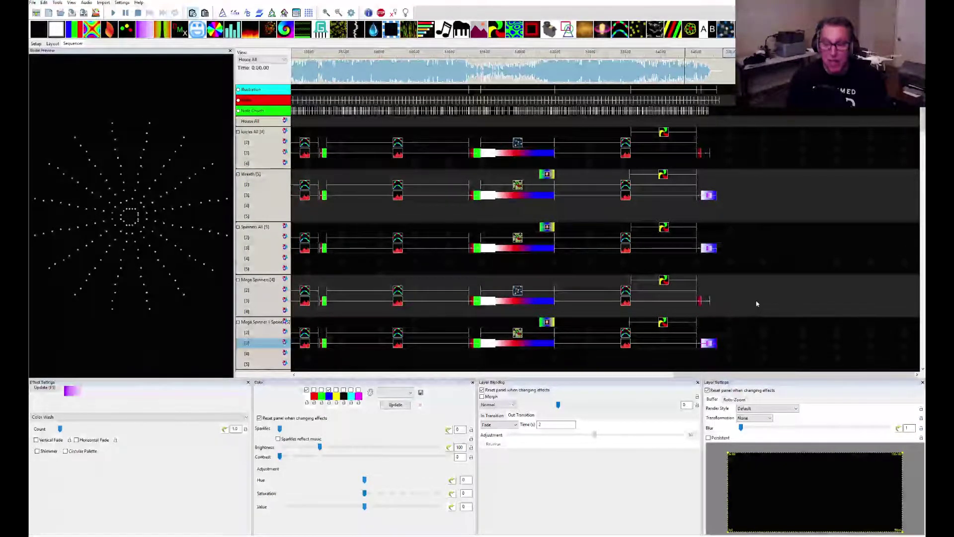
Inspect the Spinners and Wreath closing effects, then clear the selection
left_click(709, 248)
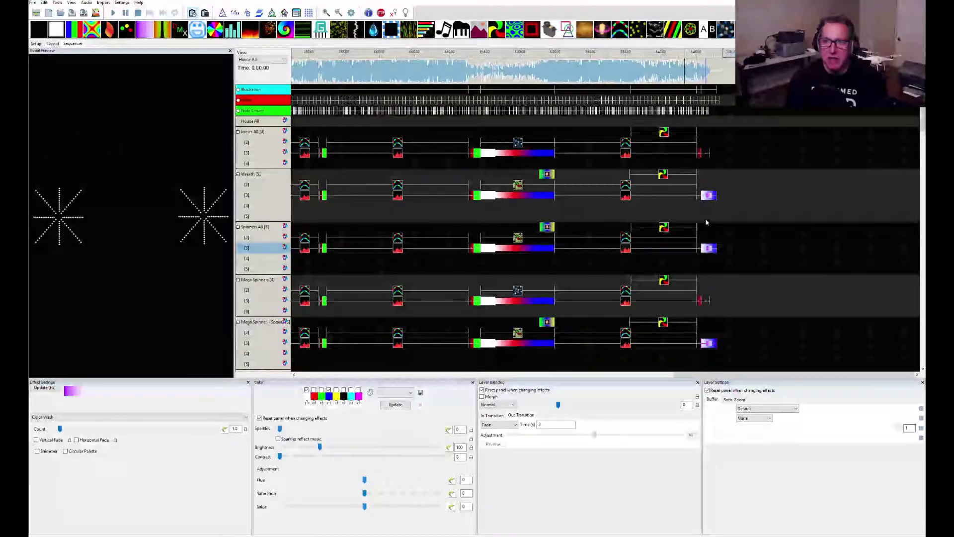
left_click(709, 196)
left_click(771, 206)
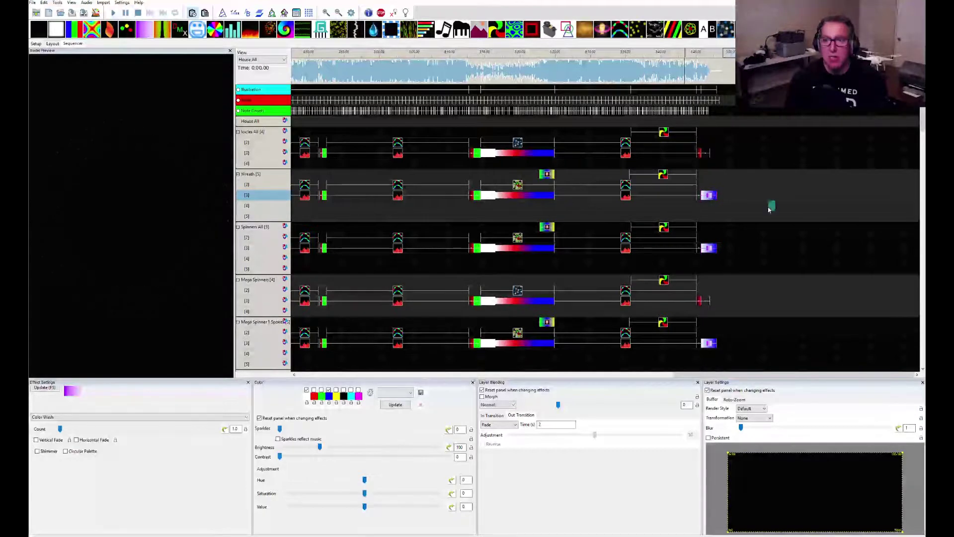
Select the Singlestrand and VU Meter effects on the Icicles rows and start a Brightness Bulk Edit
left_click(664, 133)
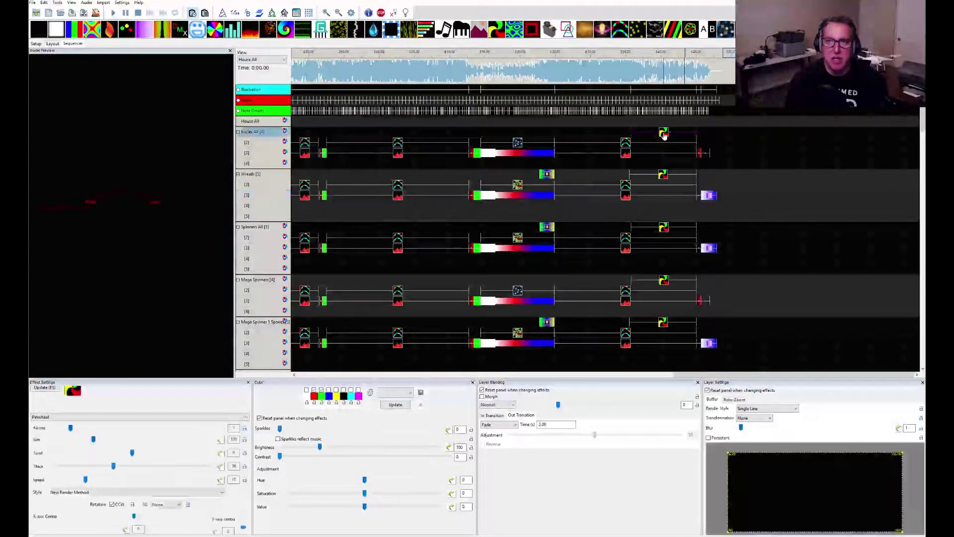
left_click(625, 153)
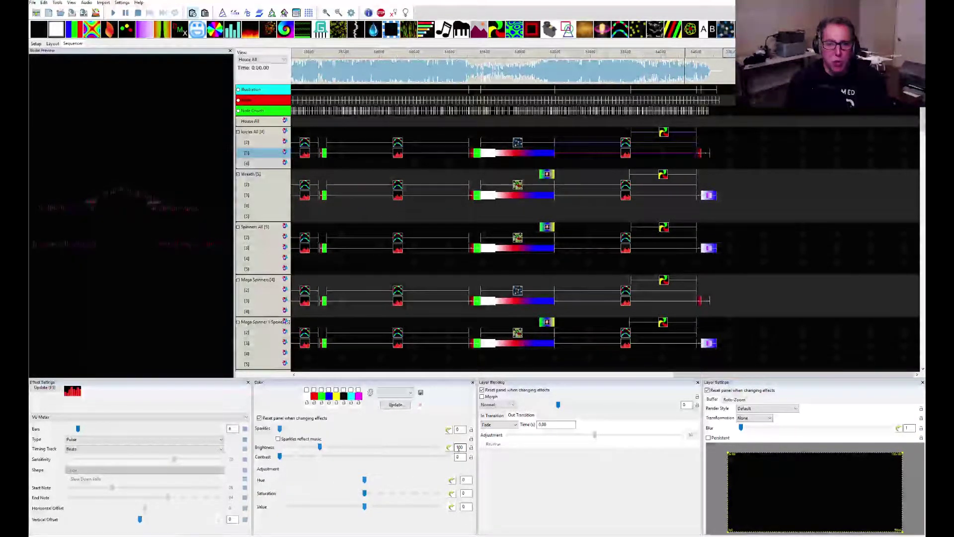
right_click(459, 447)
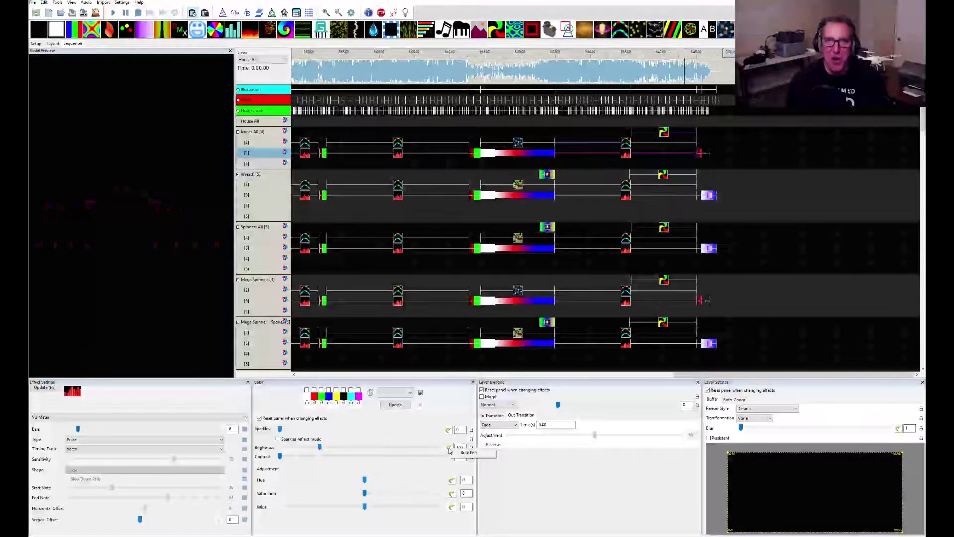
left_click(460, 453)
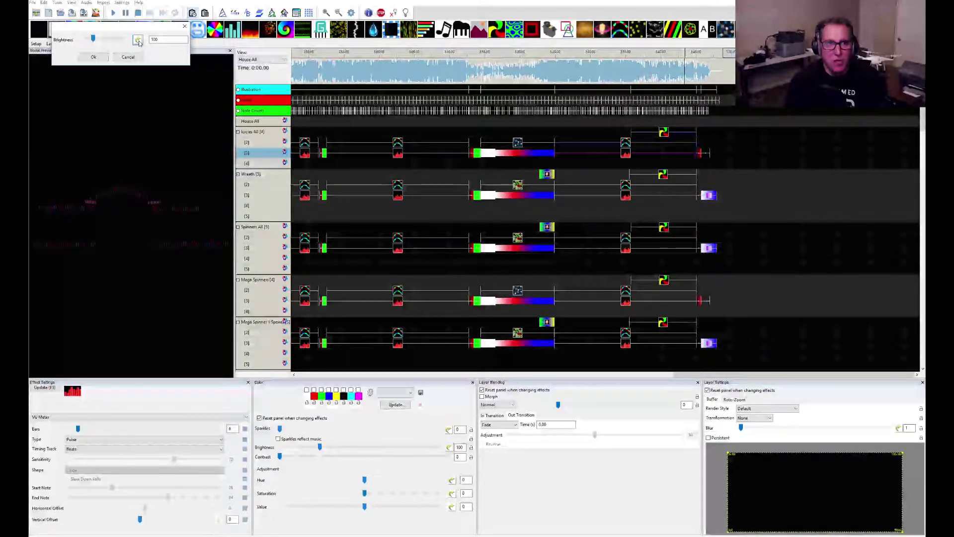
Replace the fixed Brightness 100 with a Saw Tooth value curve, then inspect the Pinwheel effect
left_click(138, 41)
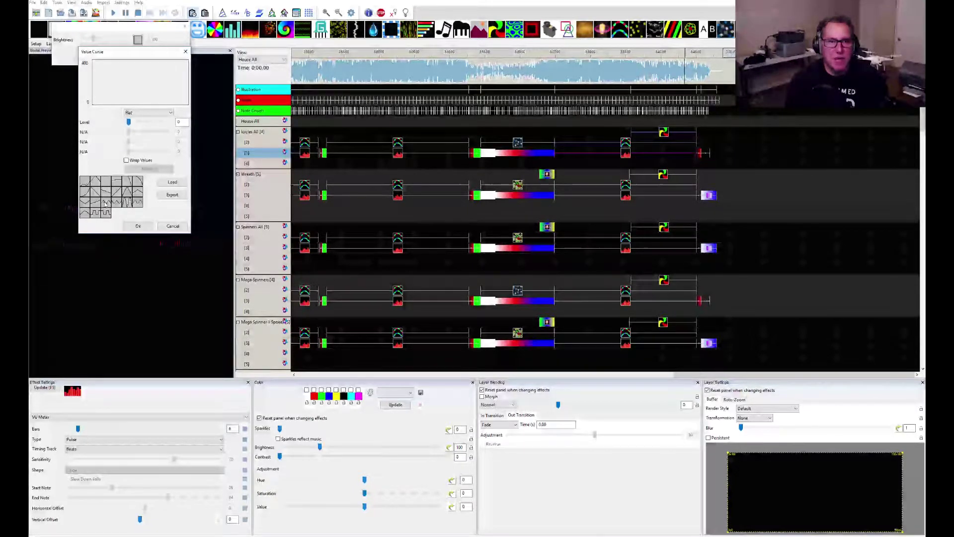
left_click(106, 205)
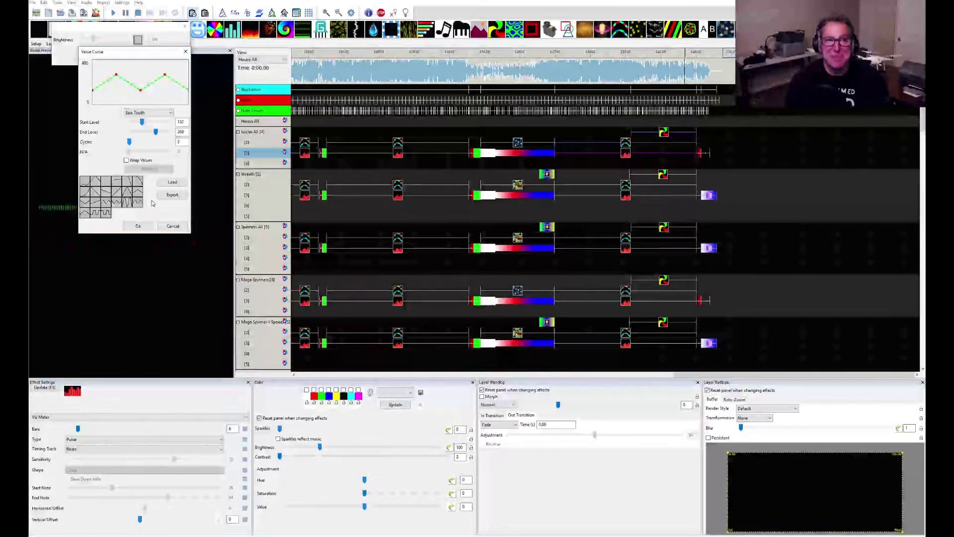
left_click(138, 226)
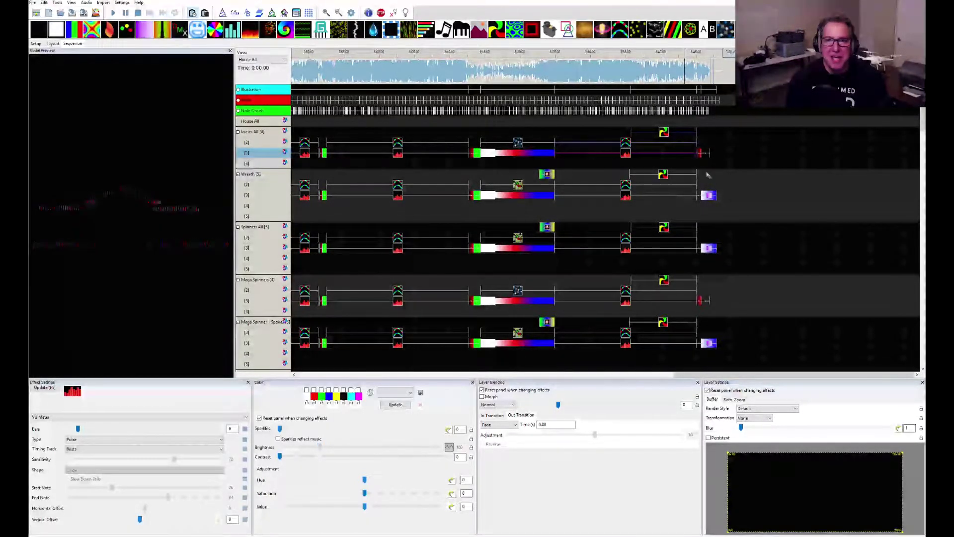
left_click(664, 133)
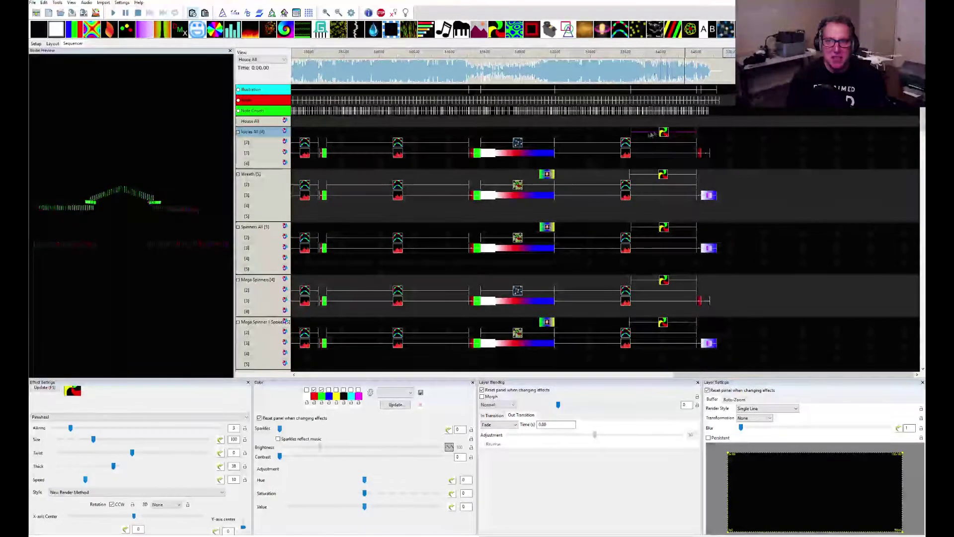
left_click(626, 143)
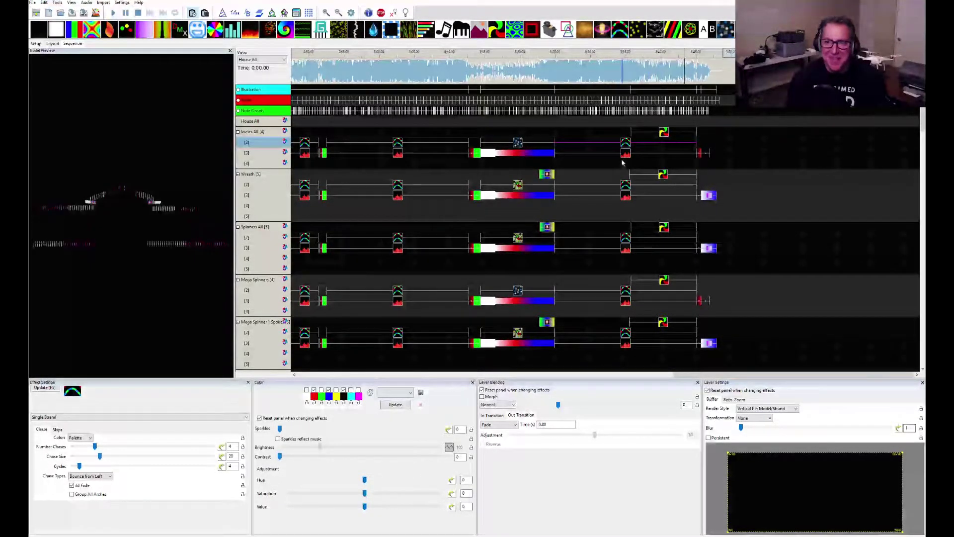
left_click(686, 154)
left_click(664, 132)
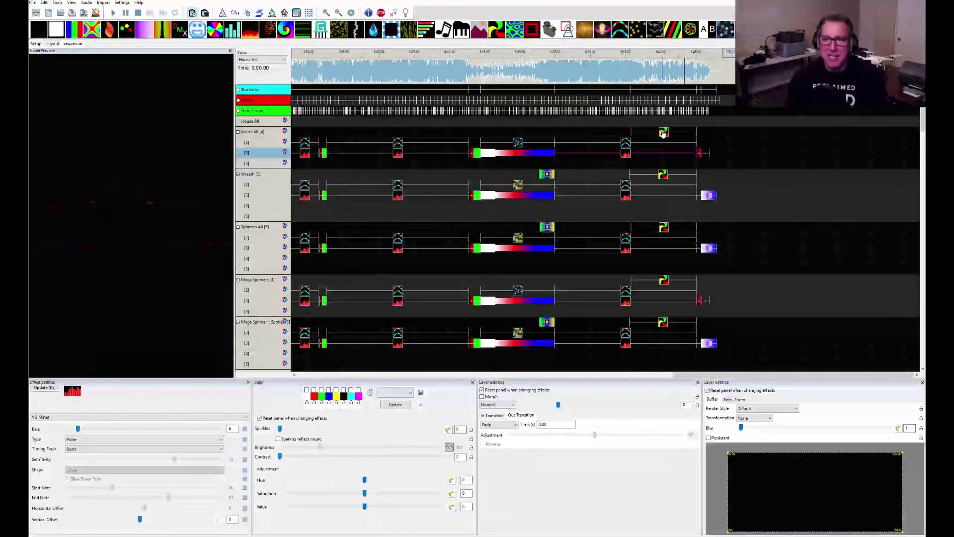
left_click(627, 152)
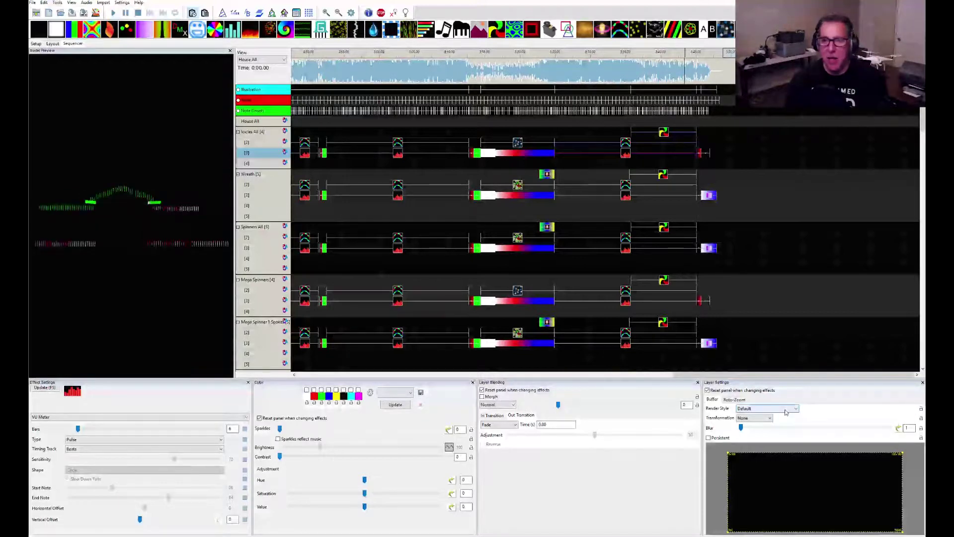
Bulk-edit Render Style to Vertical Per Model/Strand and verify it on the Single Strand and VU Meter effects
right_click(787, 412)
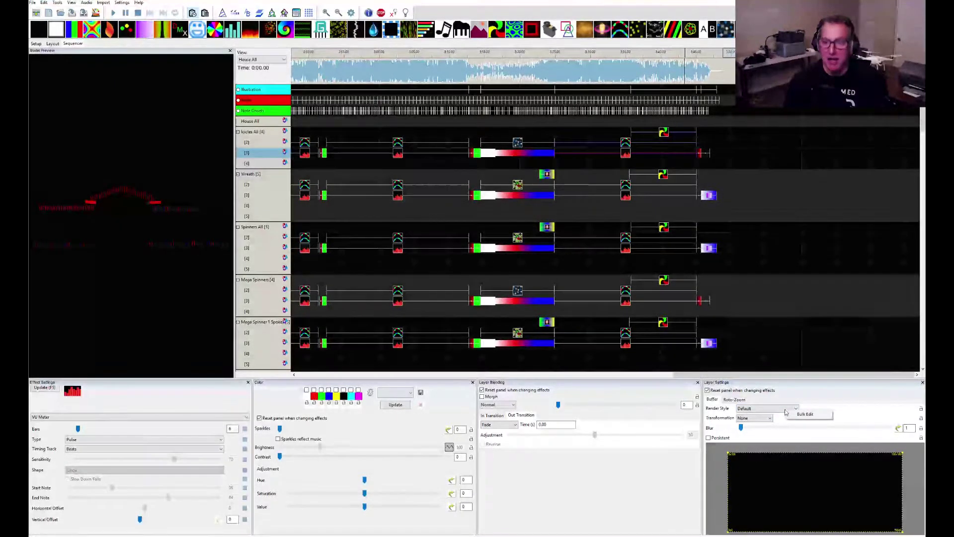
left_click(810, 415)
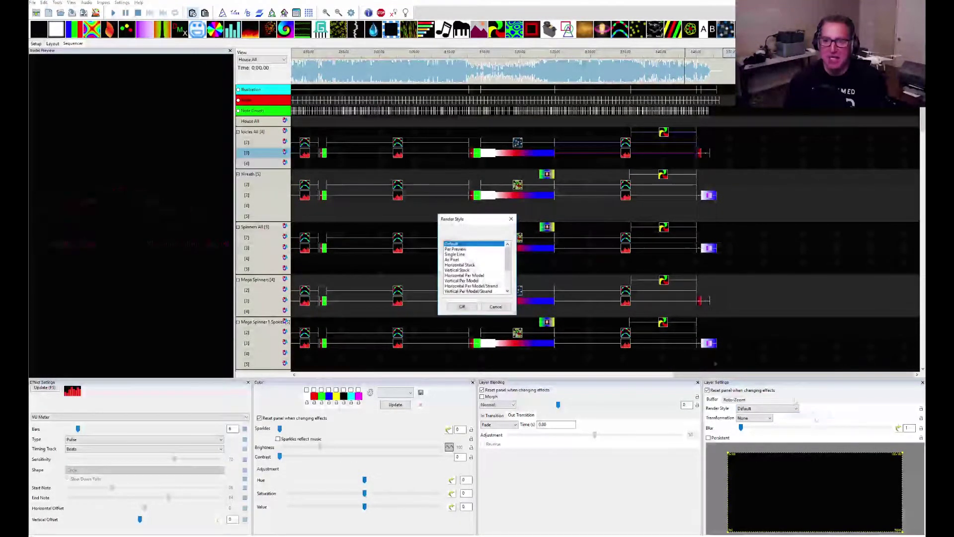
left_click_drag(507, 262, 507, 284)
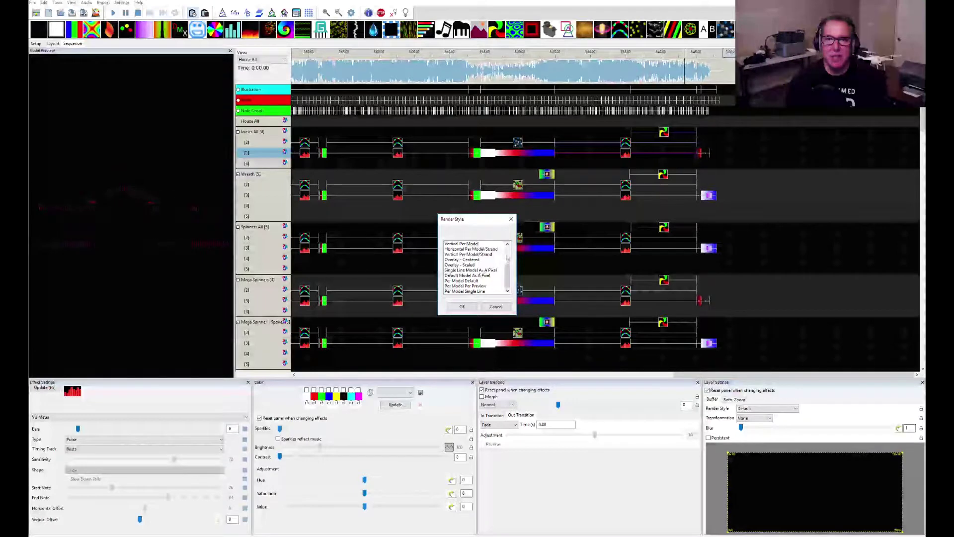
left_click(473, 254)
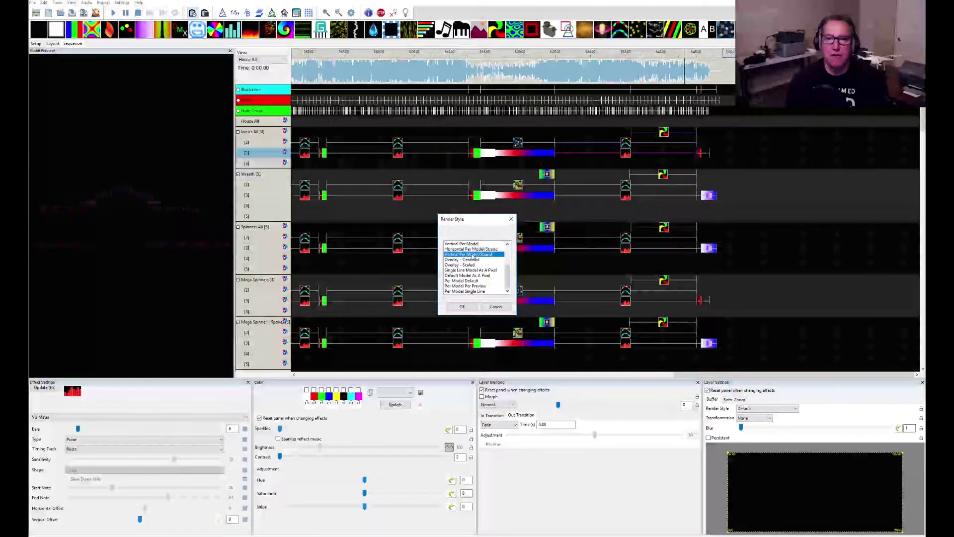
left_click(464, 307)
left_click(626, 149)
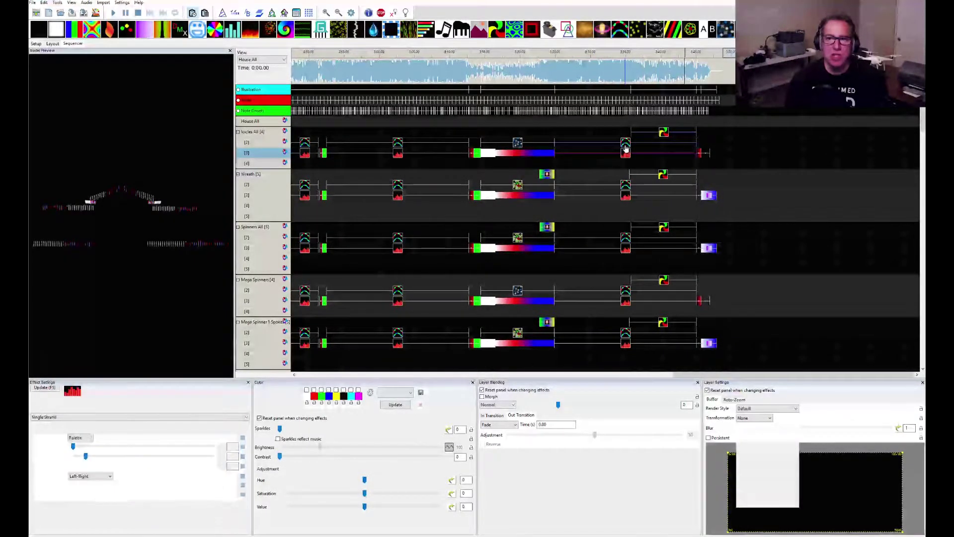
left_click(625, 154)
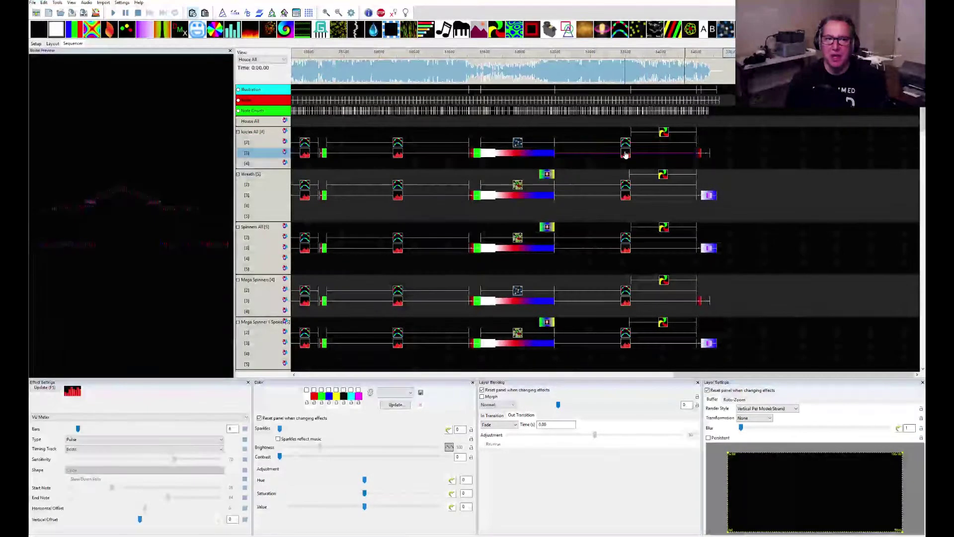
Reselect the Pinwheel, Single Strand and VU Meter effects on the Icicles rows
left_click(637, 132)
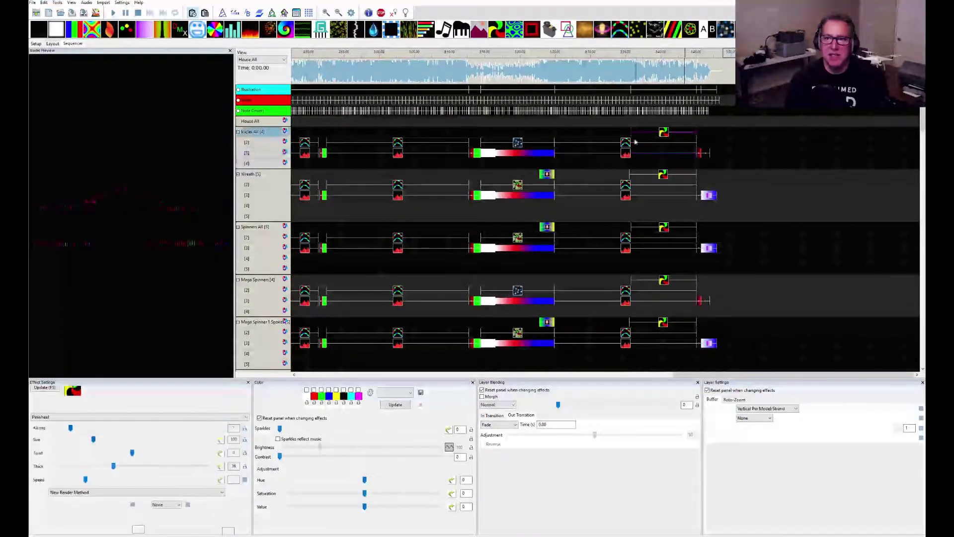
left_click(627, 143)
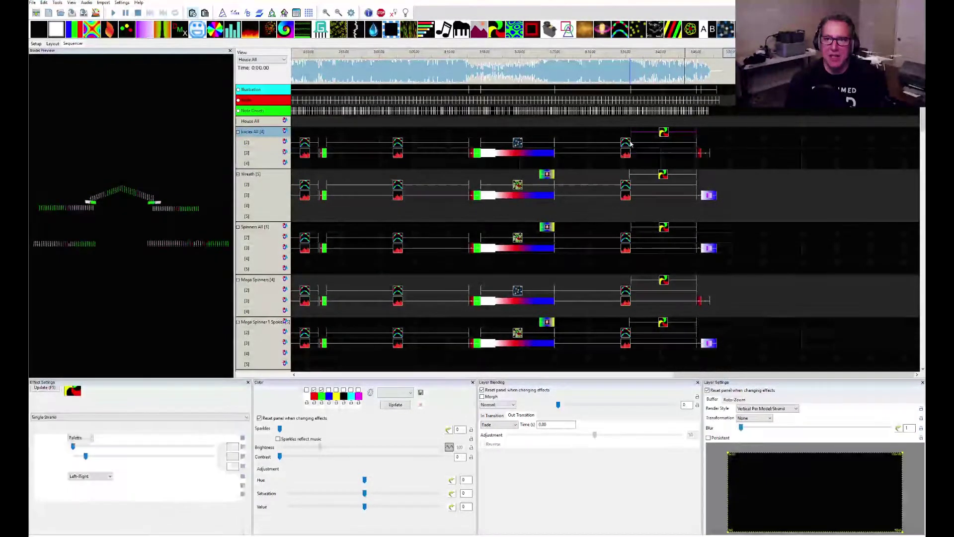
left_click(664, 133)
left_click(627, 143)
left_click(627, 154)
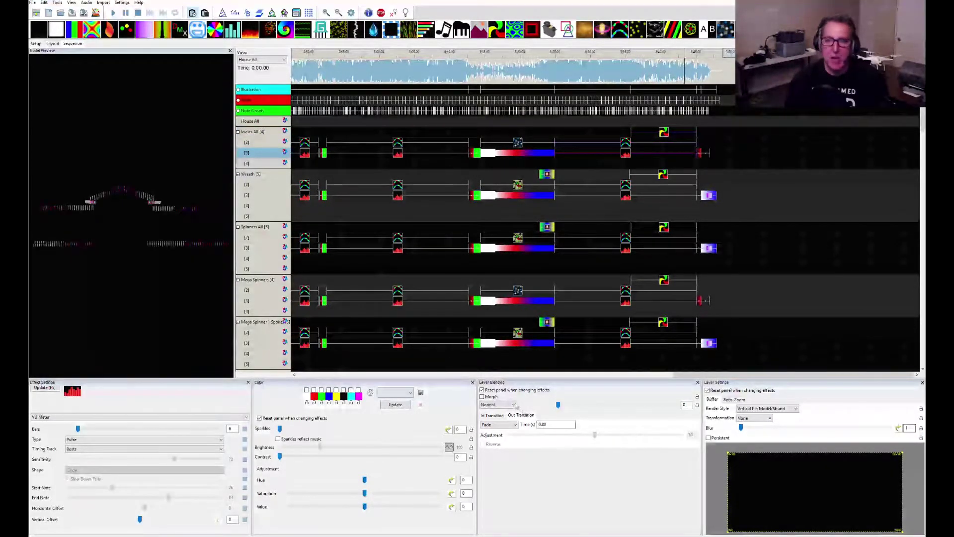
Bulk-edit the Layer Blending mode from Normal to 2 is Unmask for the chosen effects
mouse_move(512, 408)
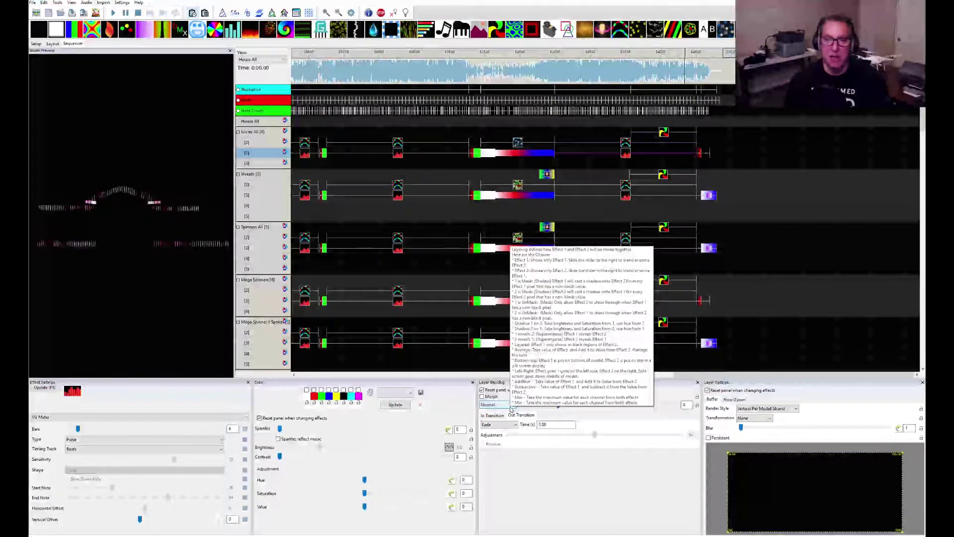
right_click(512, 408)
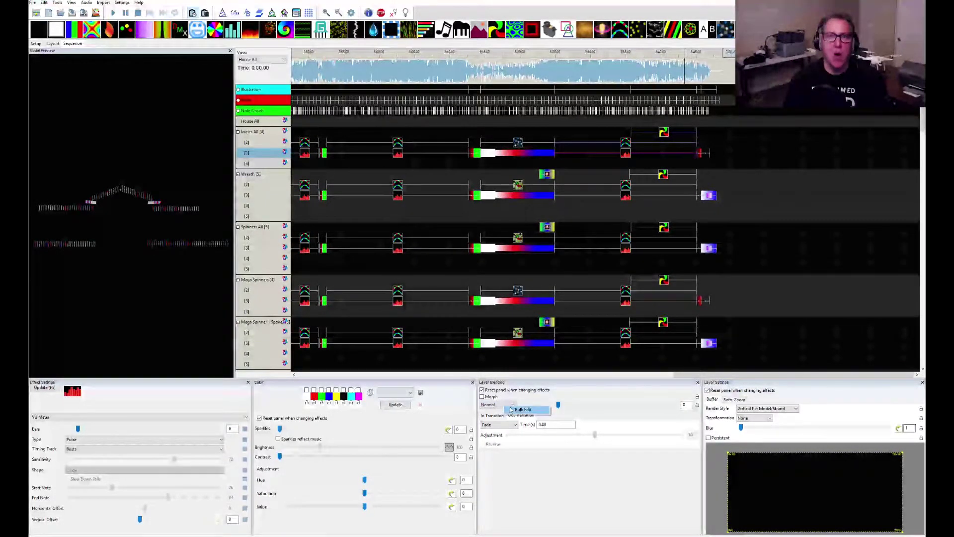
left_click(517, 409)
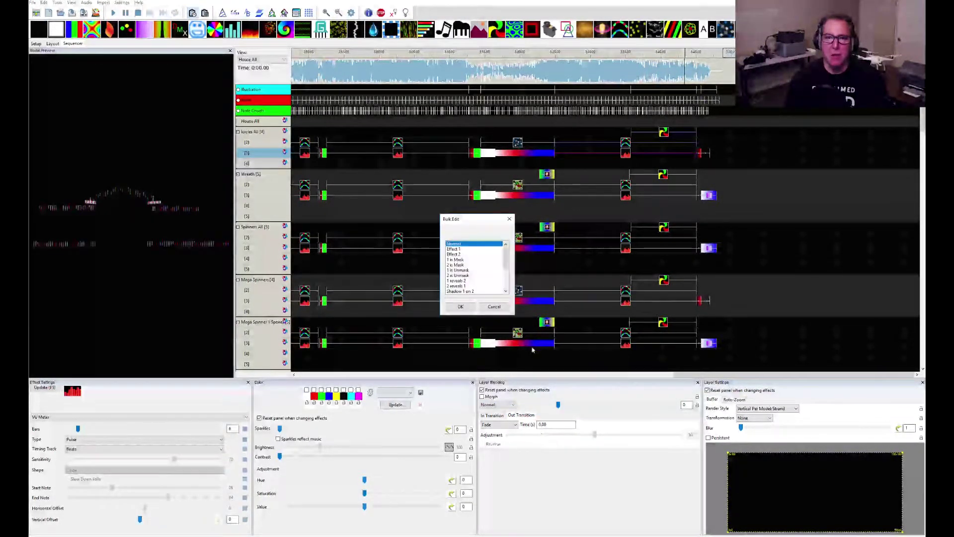
scroll(507, 275, "down", 2)
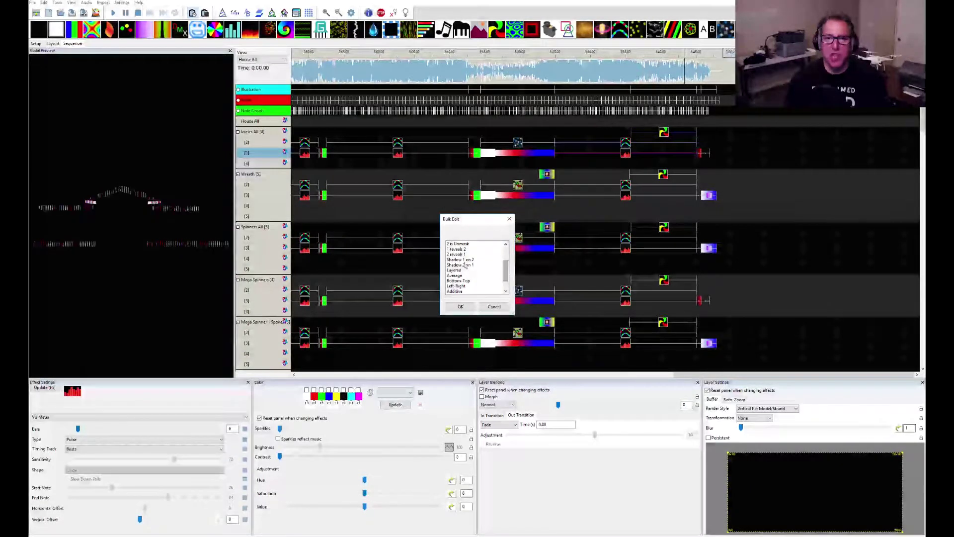
left_click(465, 243)
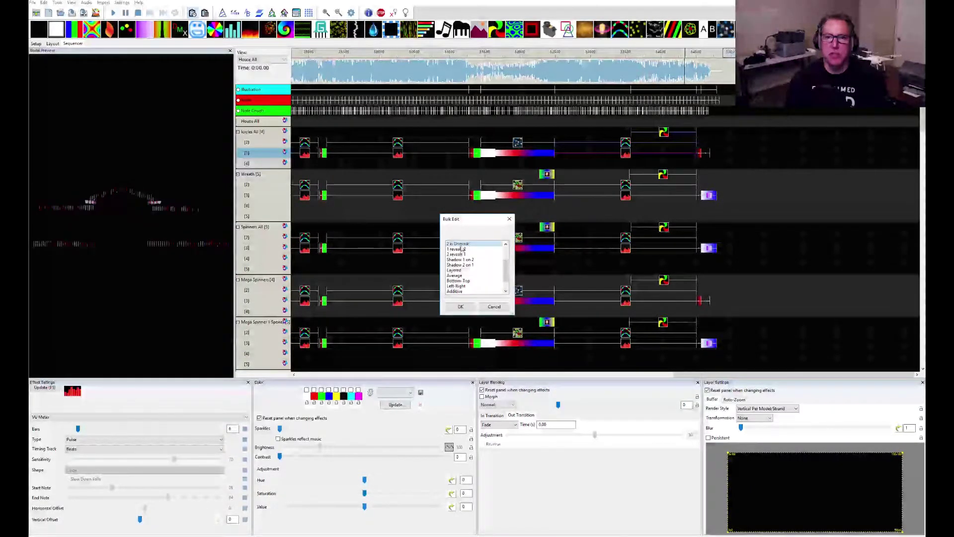
left_click(467, 307)
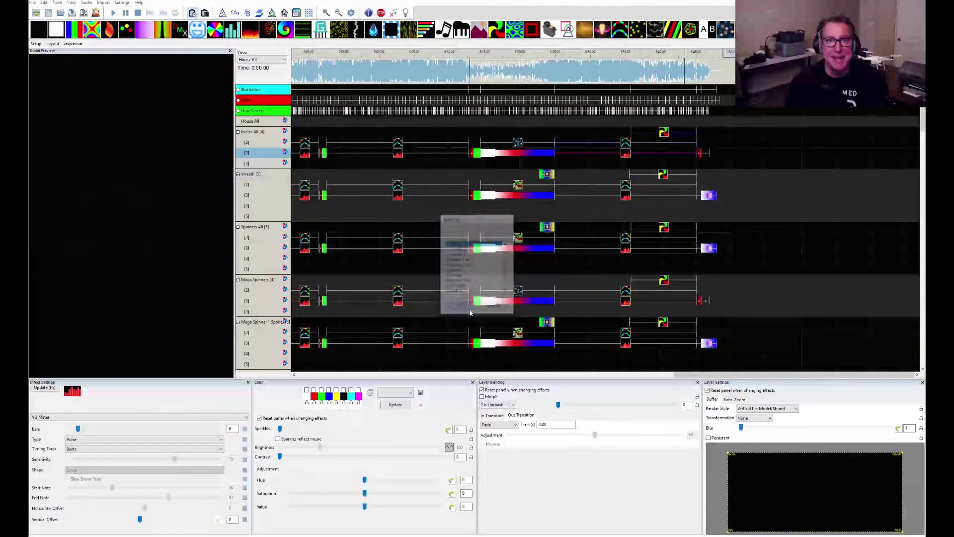